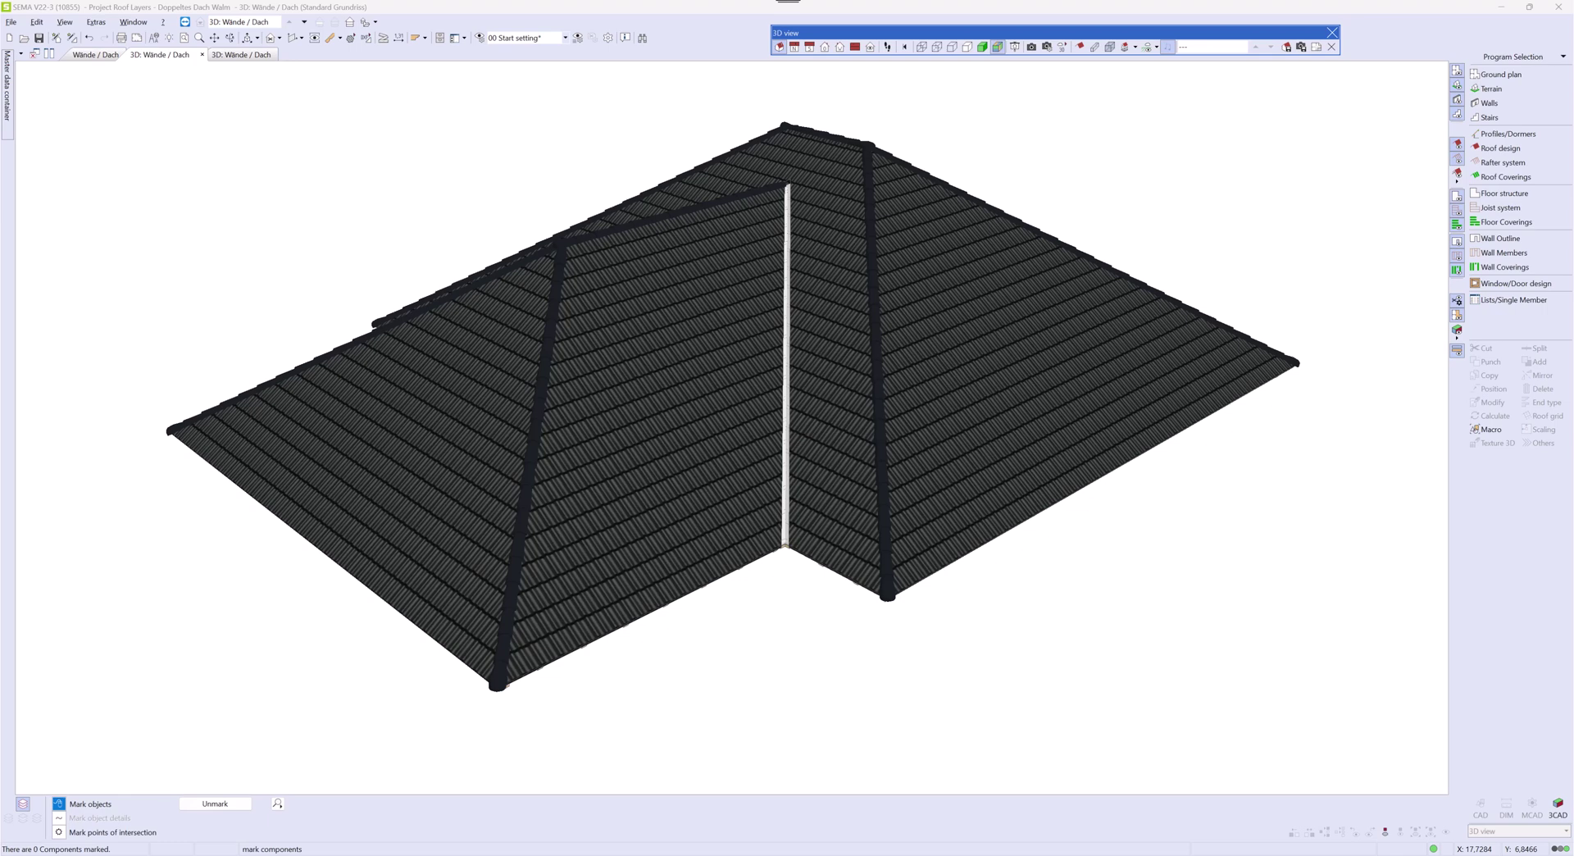
Hide the roof coverings and inspect the bare hip-roof rafters from two orbit angles.
{"action": "left_click", "coordinate": [1081, 47]}
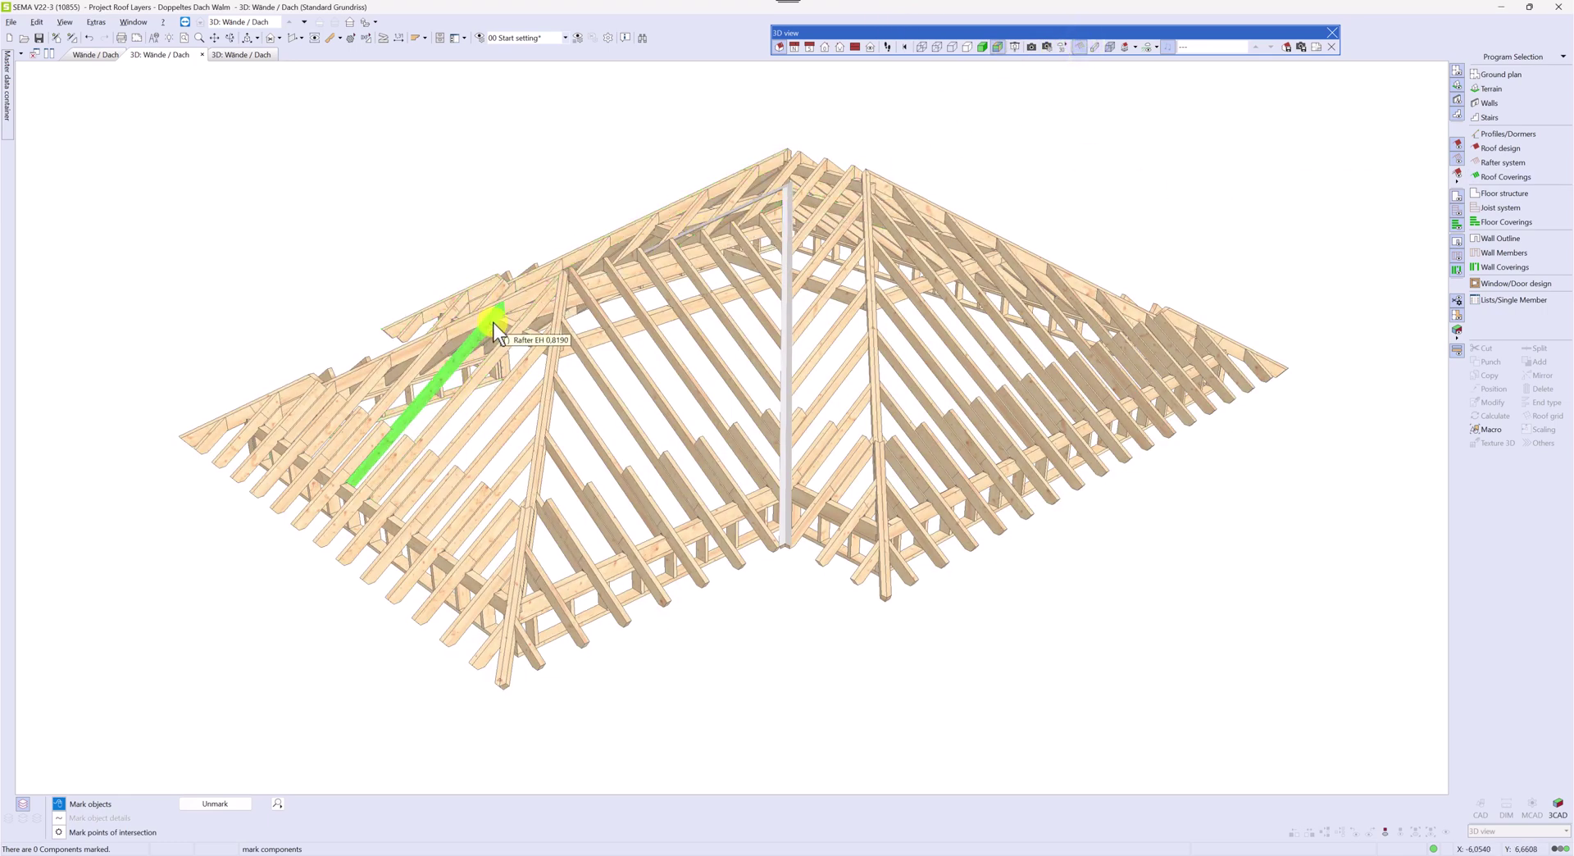
{"action": "scroll", "coordinate": [451, 508], "scroll_direction": "up", "scroll_amount": 2}
{"action": "scroll", "coordinate": [495, 368], "scroll_direction": "up", "scroll_amount": 2}
{"action": "scroll", "coordinate": [495, 368], "scroll_direction": "up", "scroll_amount": 1}
{"action": "scroll", "coordinate": [373, 476], "scroll_direction": "up", "scroll_amount": 2}
{"action": "scroll", "coordinate": [373, 477], "scroll_direction": "down", "scroll_amount": 2}
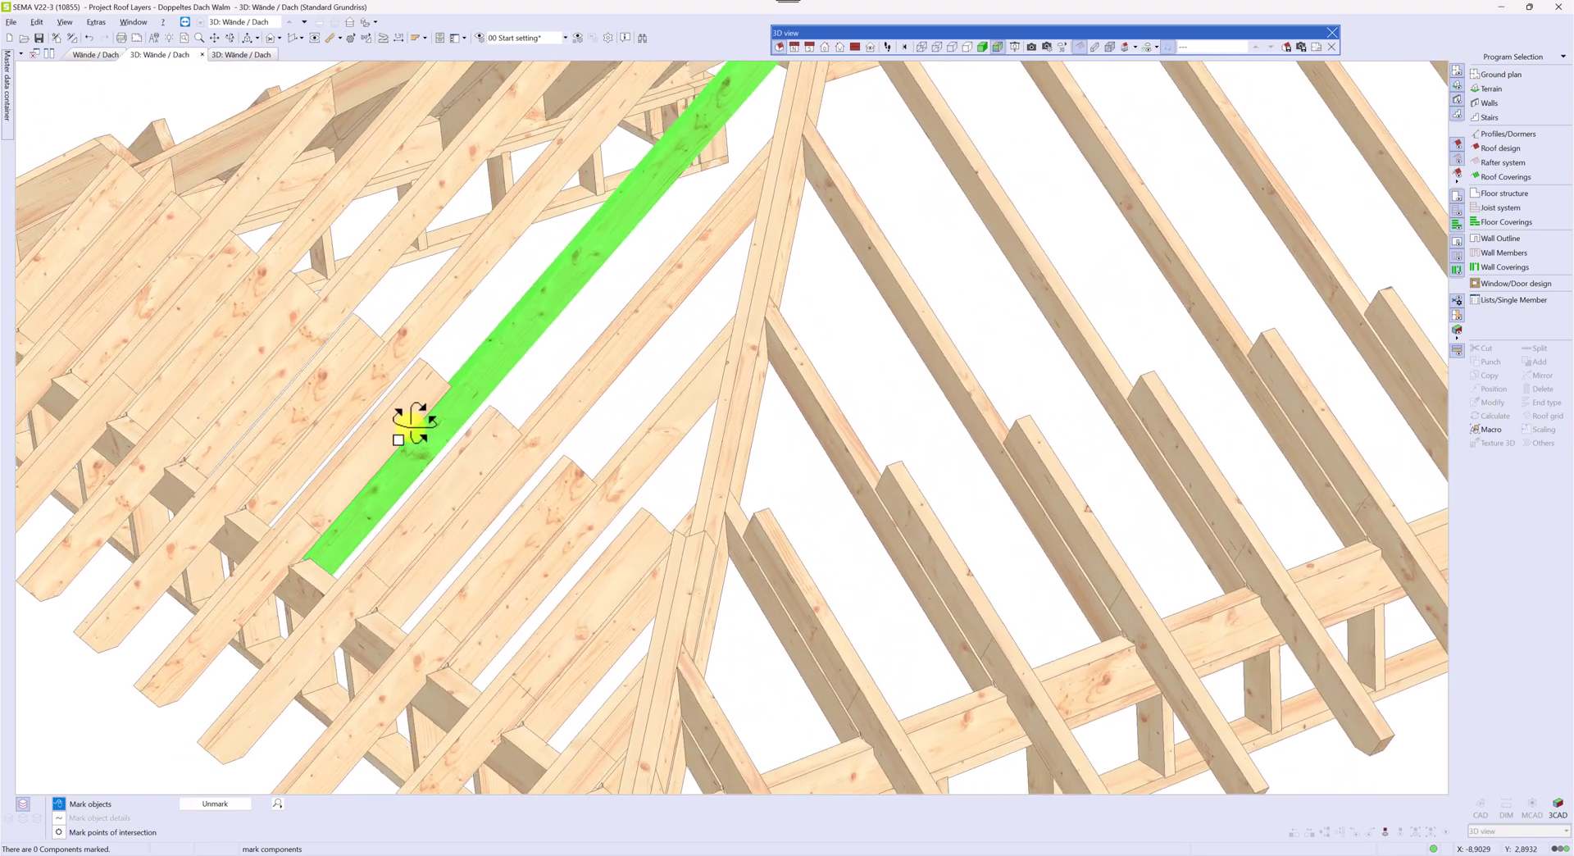
{"action": "scroll", "coordinate": [415, 426], "scroll_direction": "down", "scroll_amount": 2}
{"action": "scroll", "coordinate": [418, 425], "scroll_direction": "down", "scroll_amount": 1}
{"action": "middle_click", "coordinate": [418, 429]}
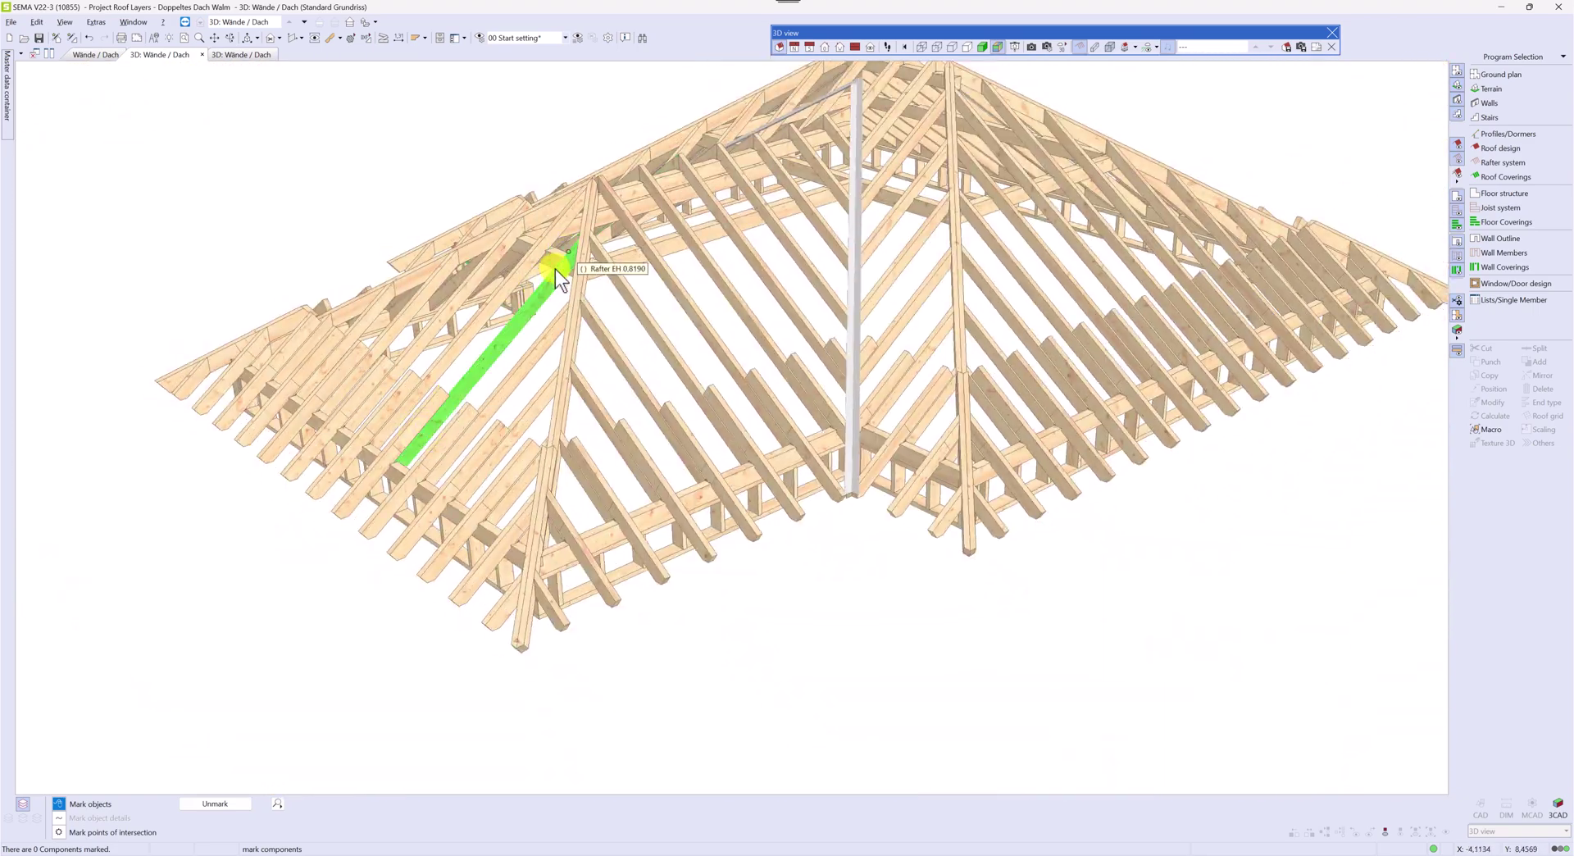
{"action": "scroll", "coordinate": [419, 449], "scroll_direction": "up", "scroll_amount": 2}
{"action": "scroll", "coordinate": [424, 431], "scroll_direction": "up", "scroll_amount": 1}
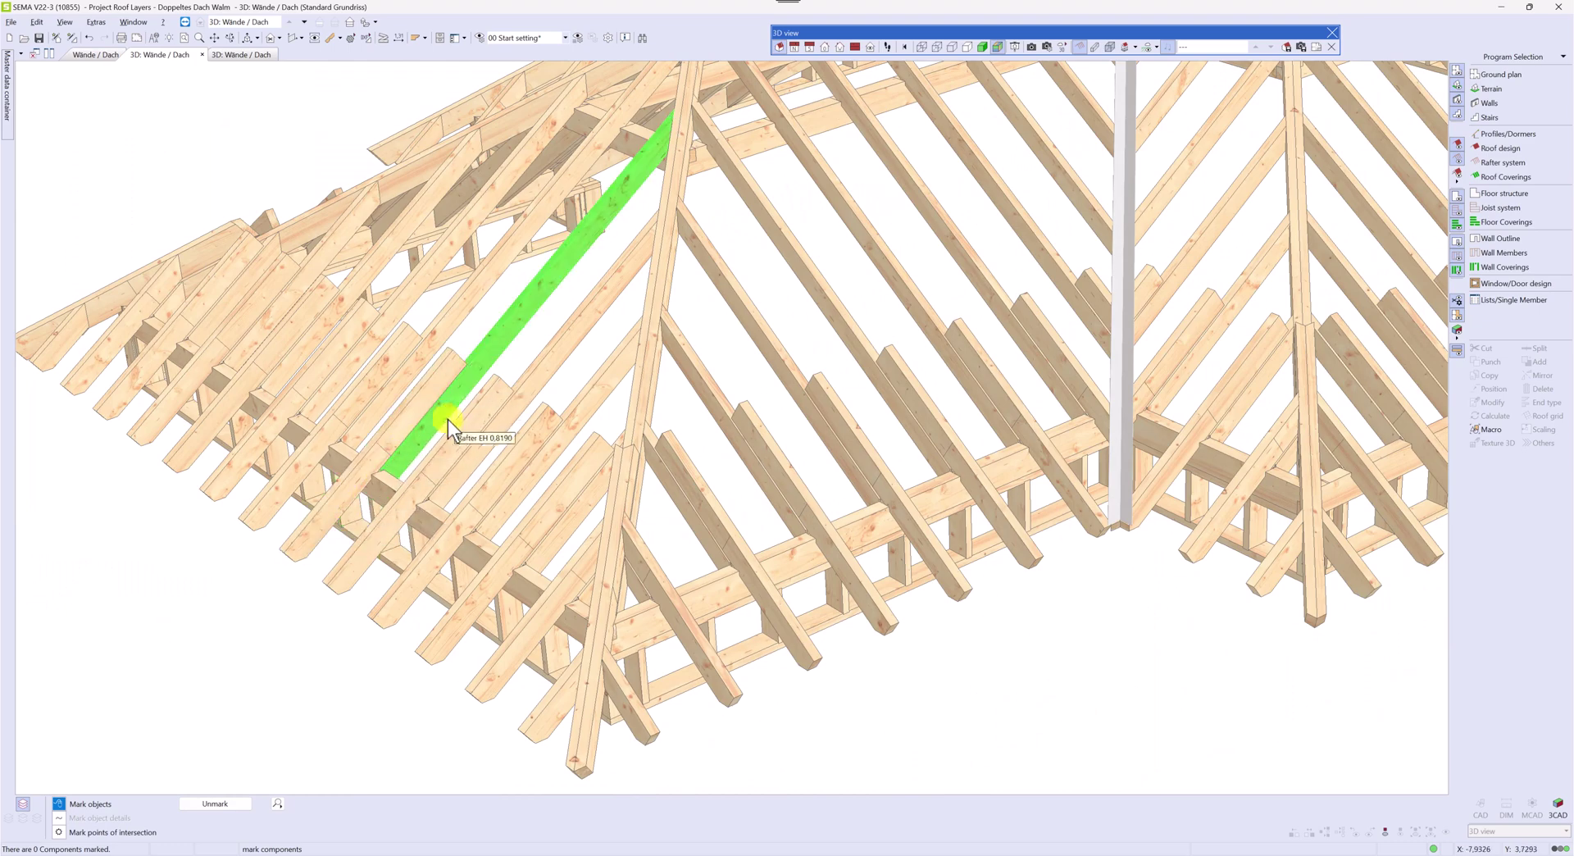
{"action": "middle_click_drag", "start_coordinate": [451, 439], "coordinate": [451, 402]}
{"action": "scroll", "coordinate": [455, 401], "scroll_direction": "down", "scroll_amount": 1}
{"action": "scroll", "coordinate": [474, 382], "scroll_direction": "down", "scroll_amount": 1}
{"action": "scroll", "coordinate": [482, 359], "scroll_direction": "down", "scroll_amount": 1}
{"action": "scroll", "coordinate": [499, 332], "scroll_direction": "down", "scroll_amount": 1}
{"action": "middle_click_drag", "start_coordinate": [502, 322], "coordinate": [527, 325]}
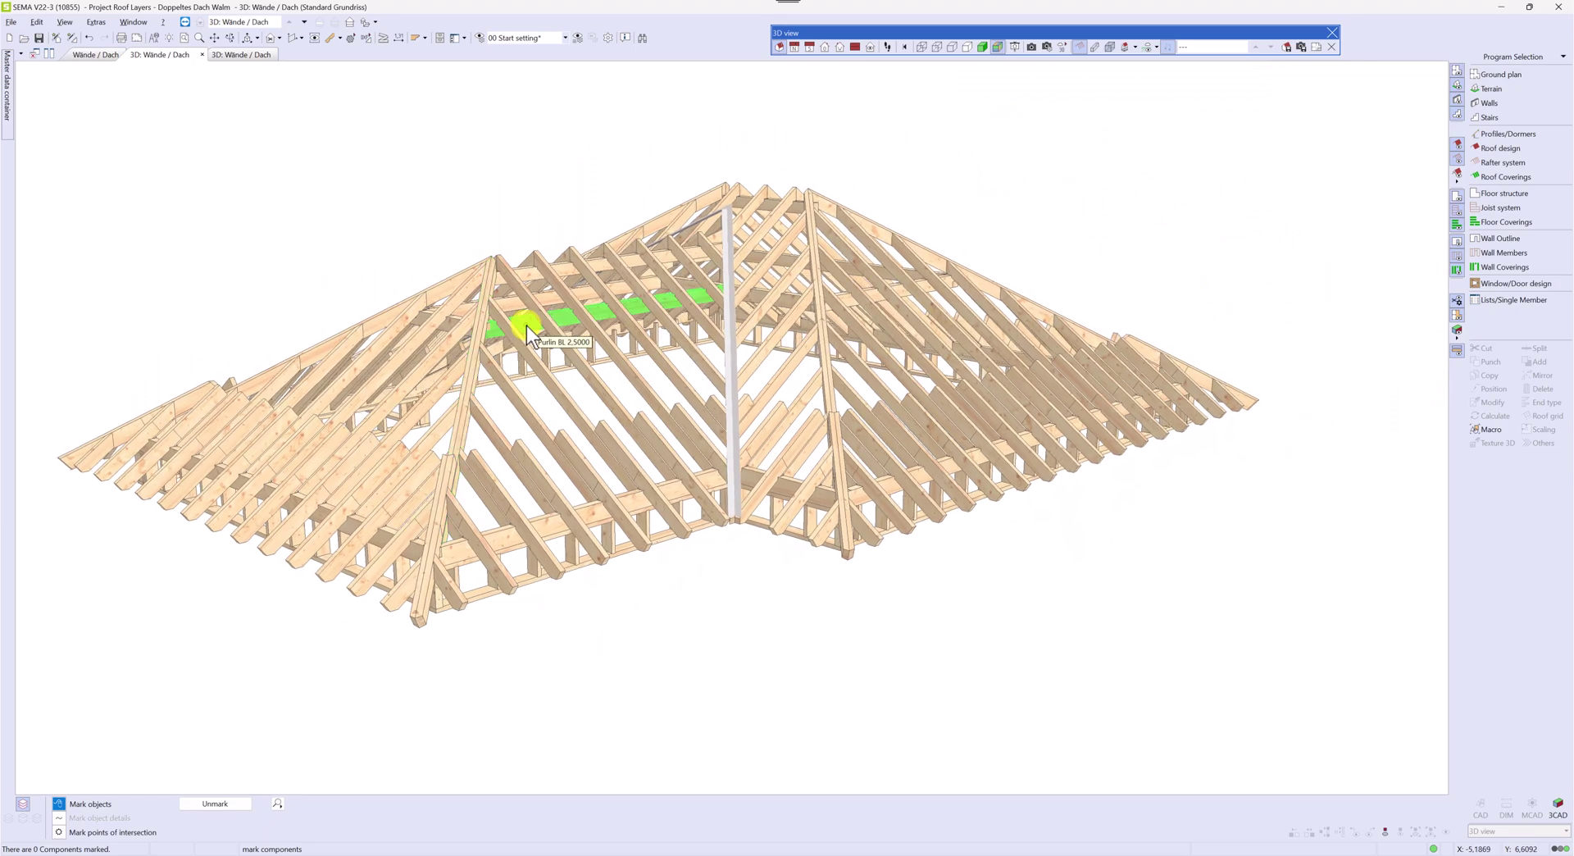
{"action": "left_click", "coordinate": [1078, 48]}
{"action": "mouse_move", "coordinate": [711, 334]}
{"action": "middle_mouse_down"}
{"action": "mouse_move", "coordinate": [419, 120]}
{"action": "mouse_move", "coordinate": [514, 337]}
{"action": "middle_mouse_up"}
{"action": "scroll", "coordinate": [727, 334], "scroll_direction": "up", "scroll_amount": 1}
{"action": "scroll", "coordinate": [611, 260], "scroll_direction": "up", "scroll_amount": 1}
{"action": "scroll", "coordinate": [583, 291], "scroll_direction": "up", "scroll_amount": 1}
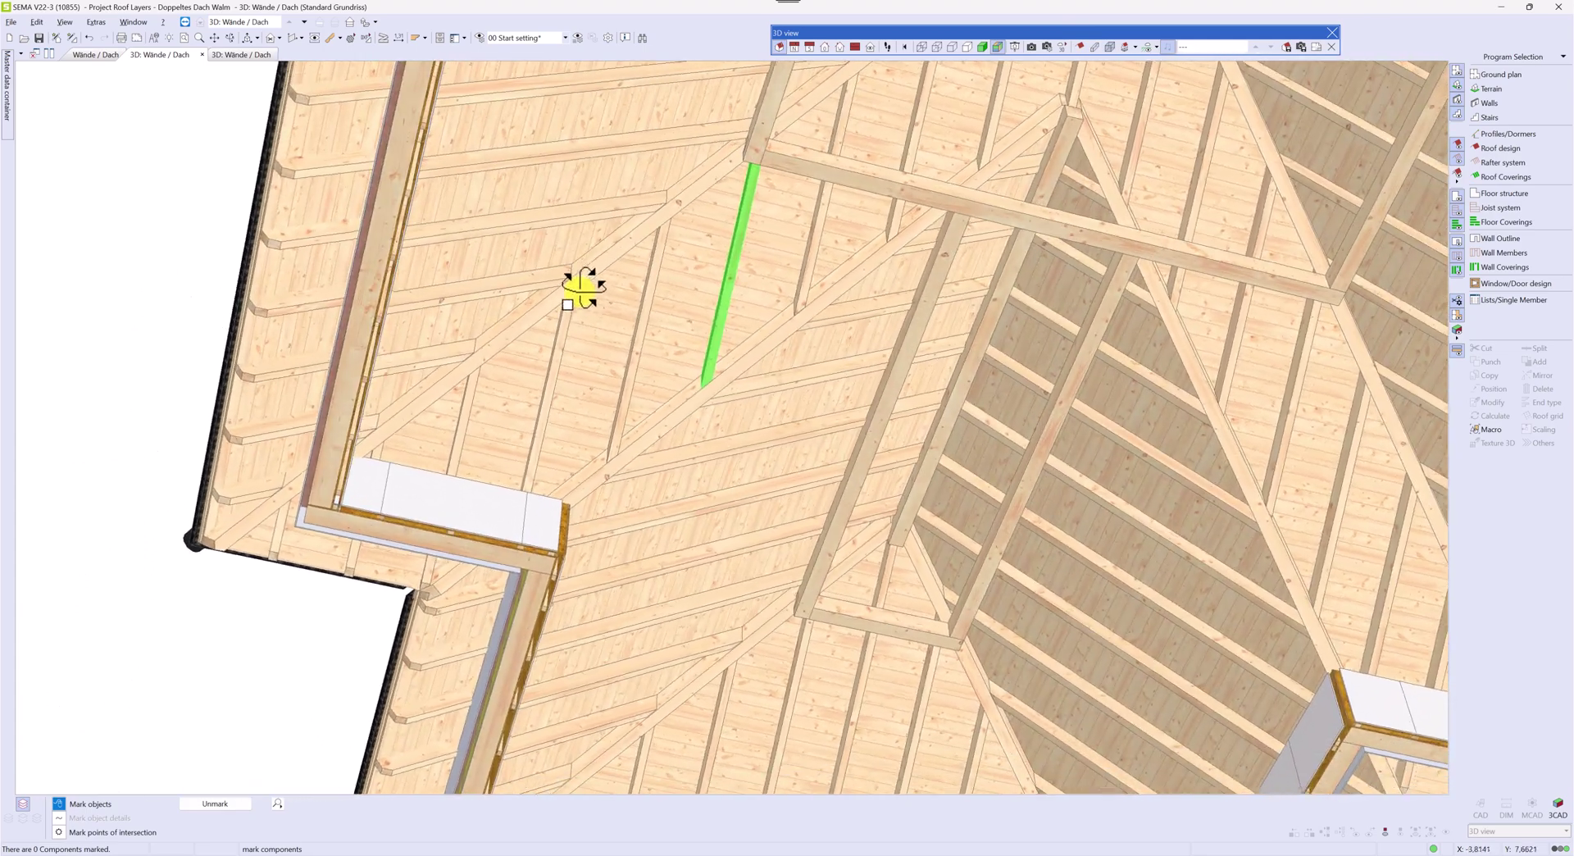
{"action": "scroll", "coordinate": [615, 270], "scroll_direction": "down", "scroll_amount": 3}
{"action": "mouse_move", "coordinate": [677, 246]}
{"action": "middle_mouse_down"}
{"action": "mouse_move", "coordinate": [739, 221]}
{"action": "mouse_move", "coordinate": [845, 306]}
{"action": "middle_mouse_up"}
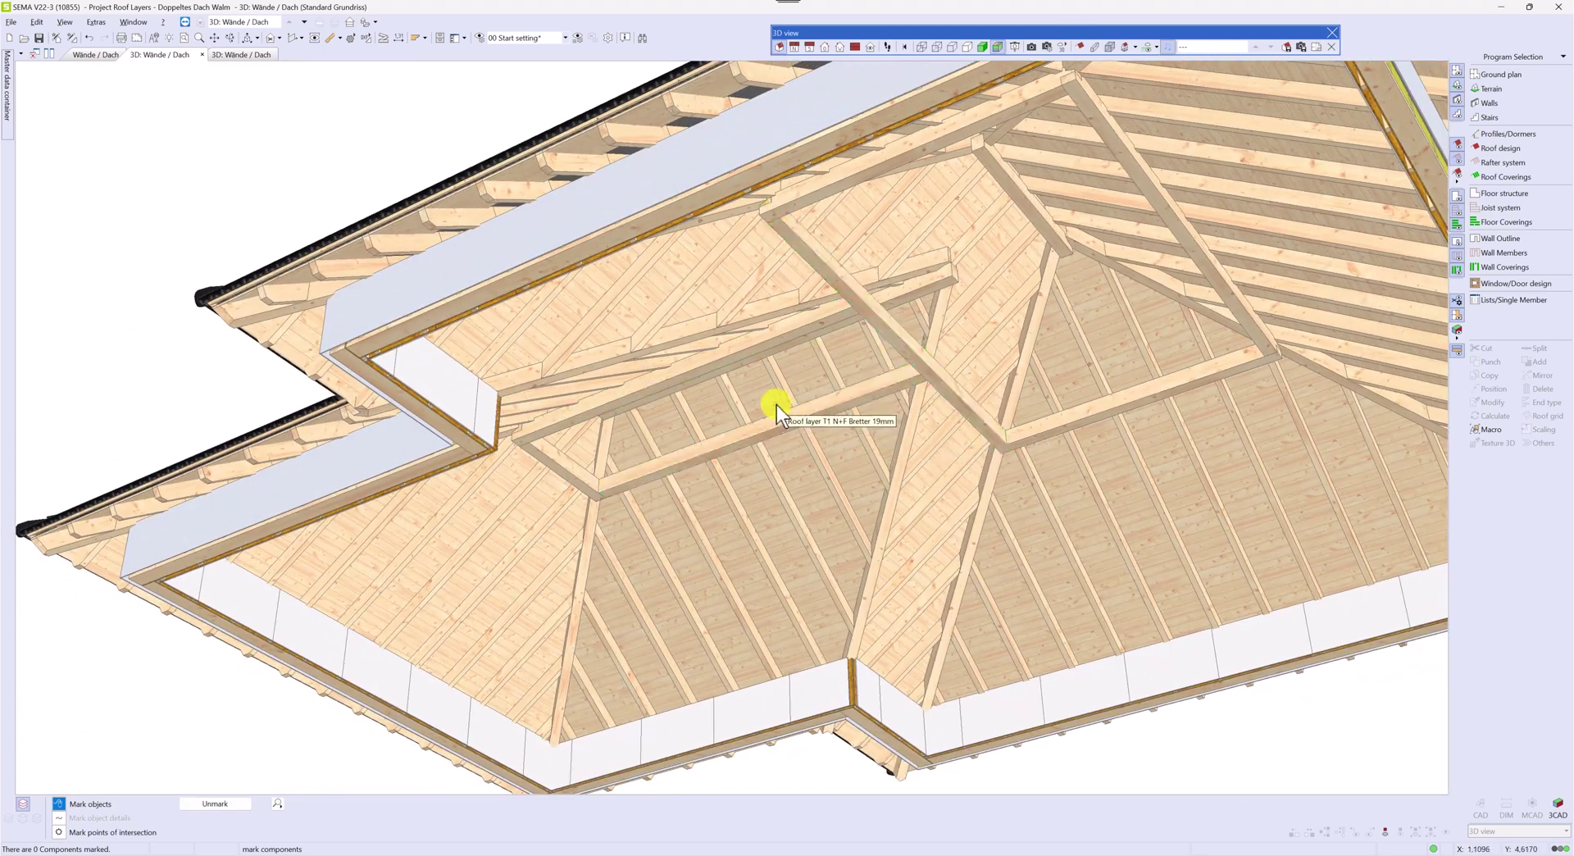
{"action": "mouse_move", "coordinate": [776, 405]}
{"action": "middle_mouse_down"}
{"action": "mouse_move", "coordinate": [862, 568]}
{"action": "mouse_move", "coordinate": [693, 495]}
{"action": "mouse_move", "coordinate": [1026, 86]}
{"action": "middle_mouse_up"}
{"action": "left_click", "coordinate": [1079, 49]}
{"action": "mouse_move", "coordinate": [632, 482]}
{"action": "middle_mouse_down"}
{"action": "mouse_move", "coordinate": [608, 580]}
{"action": "mouse_move", "coordinate": [787, 509]}
{"action": "middle_mouse_up"}
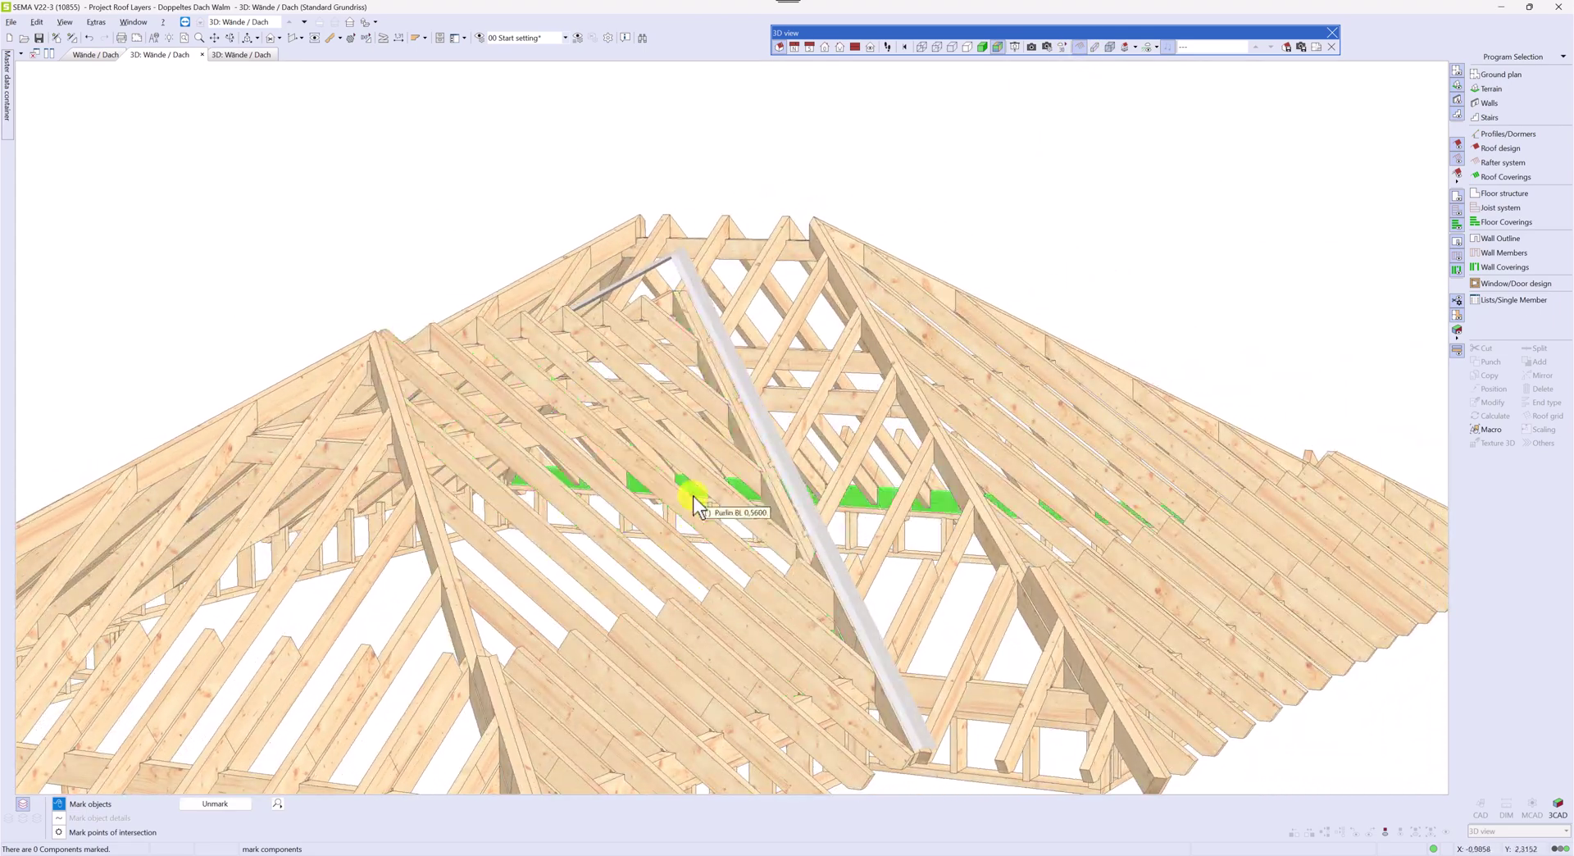
Restore the roof coverings, then hide the tiles on the front-left roof faces.
{"action": "left_click", "coordinate": [1081, 49]}
{"action": "left_click", "coordinate": [689, 371]}
{"action": "left_click", "coordinate": [579, 428]}
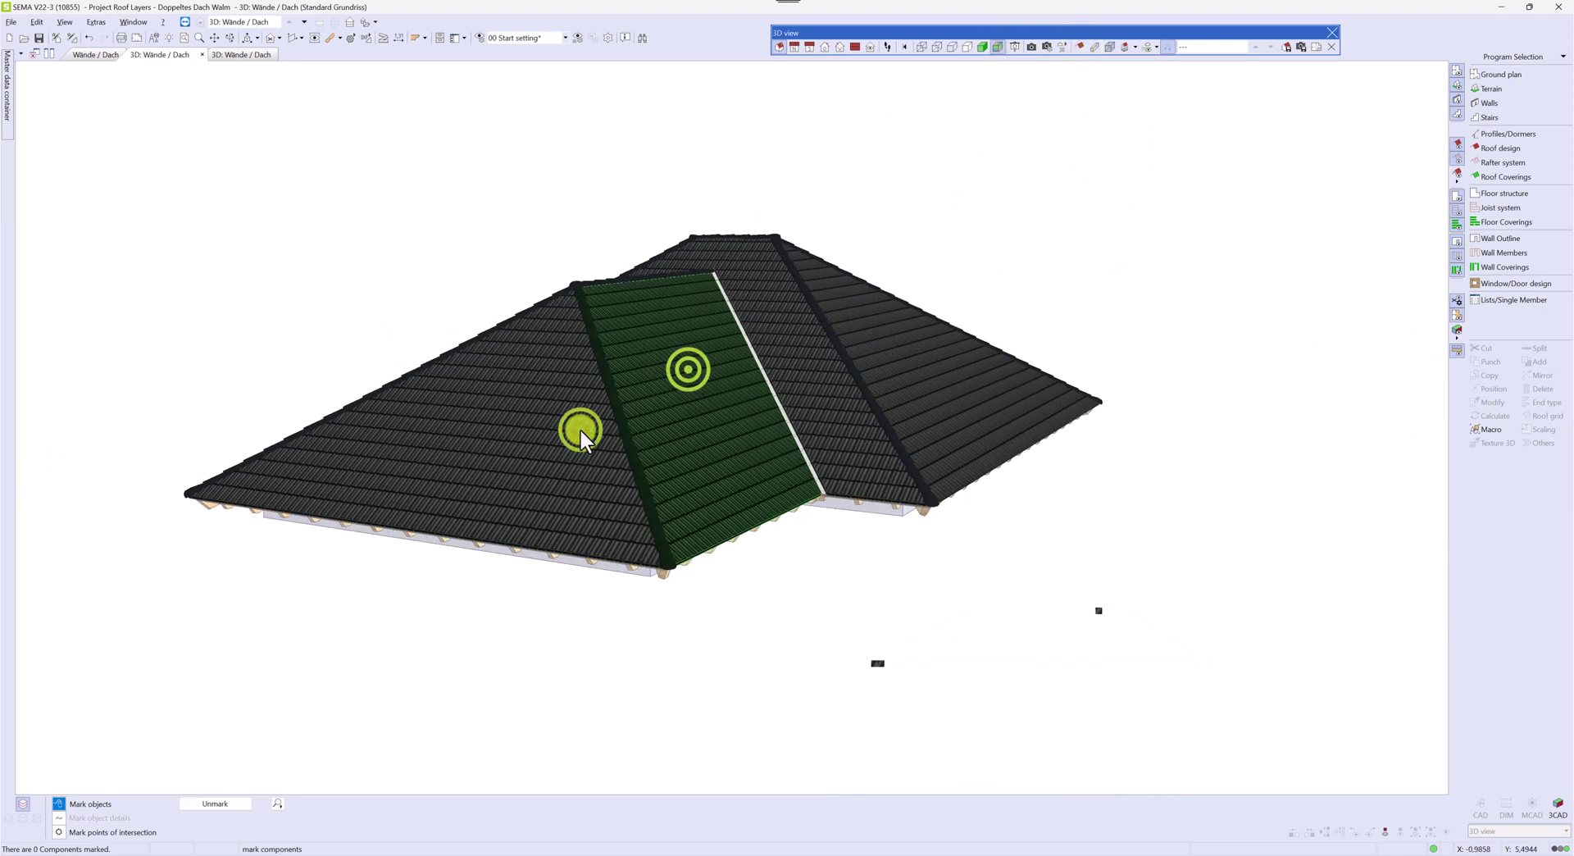
{"action": "left_click", "coordinate": [1389, 833]}
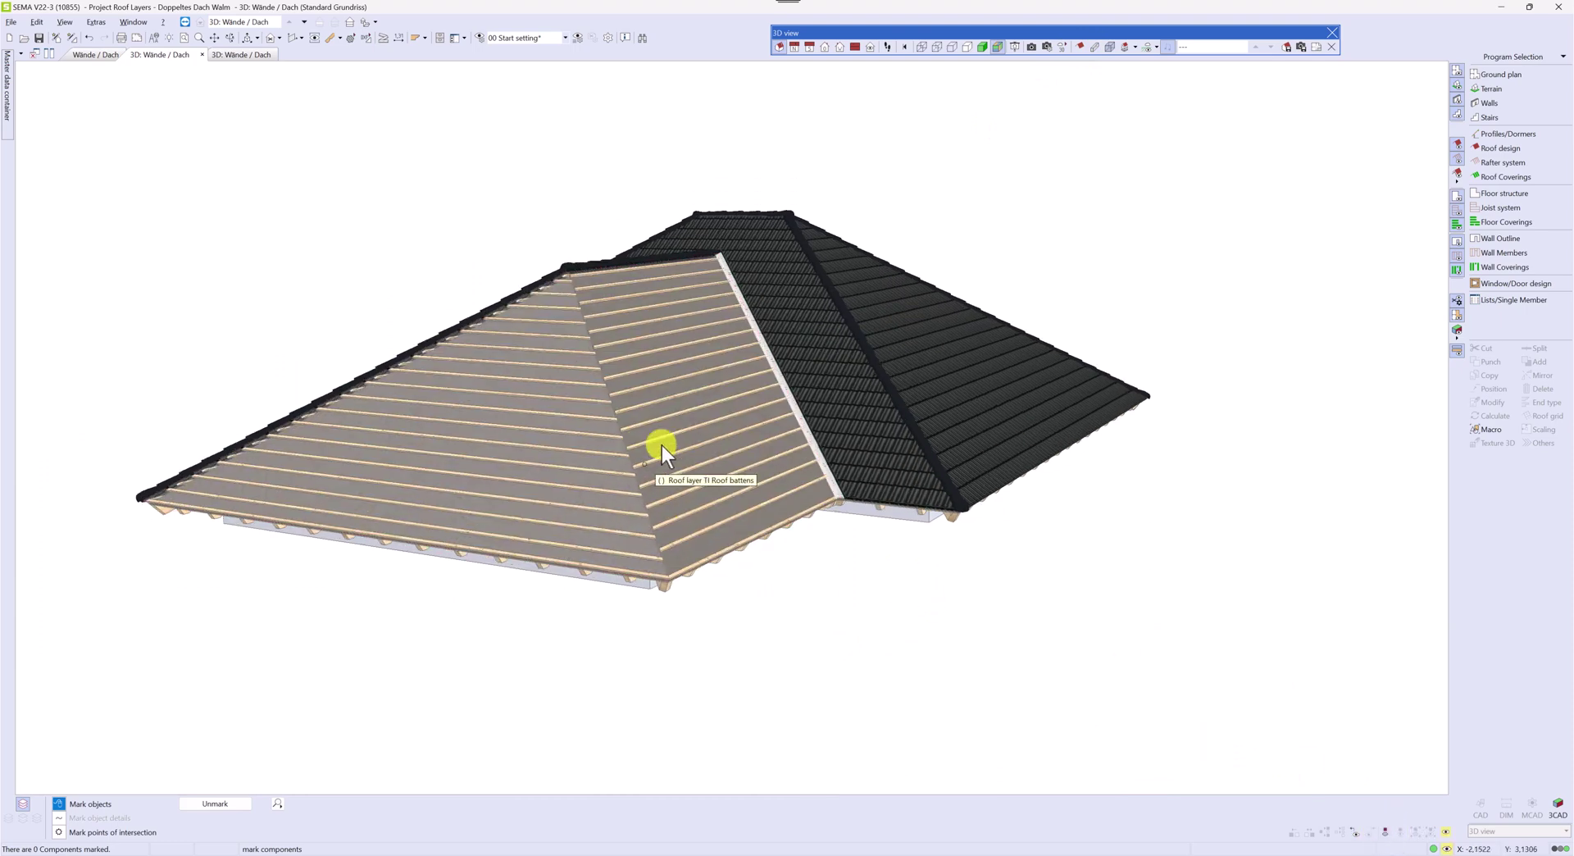
{"action": "scroll", "coordinate": [663, 444], "scroll_direction": "up", "scroll_amount": 5}
Hide the front face's batten and grey membrane layers, exposing boarding and rafters.
{"action": "left_click", "coordinate": [671, 436]}
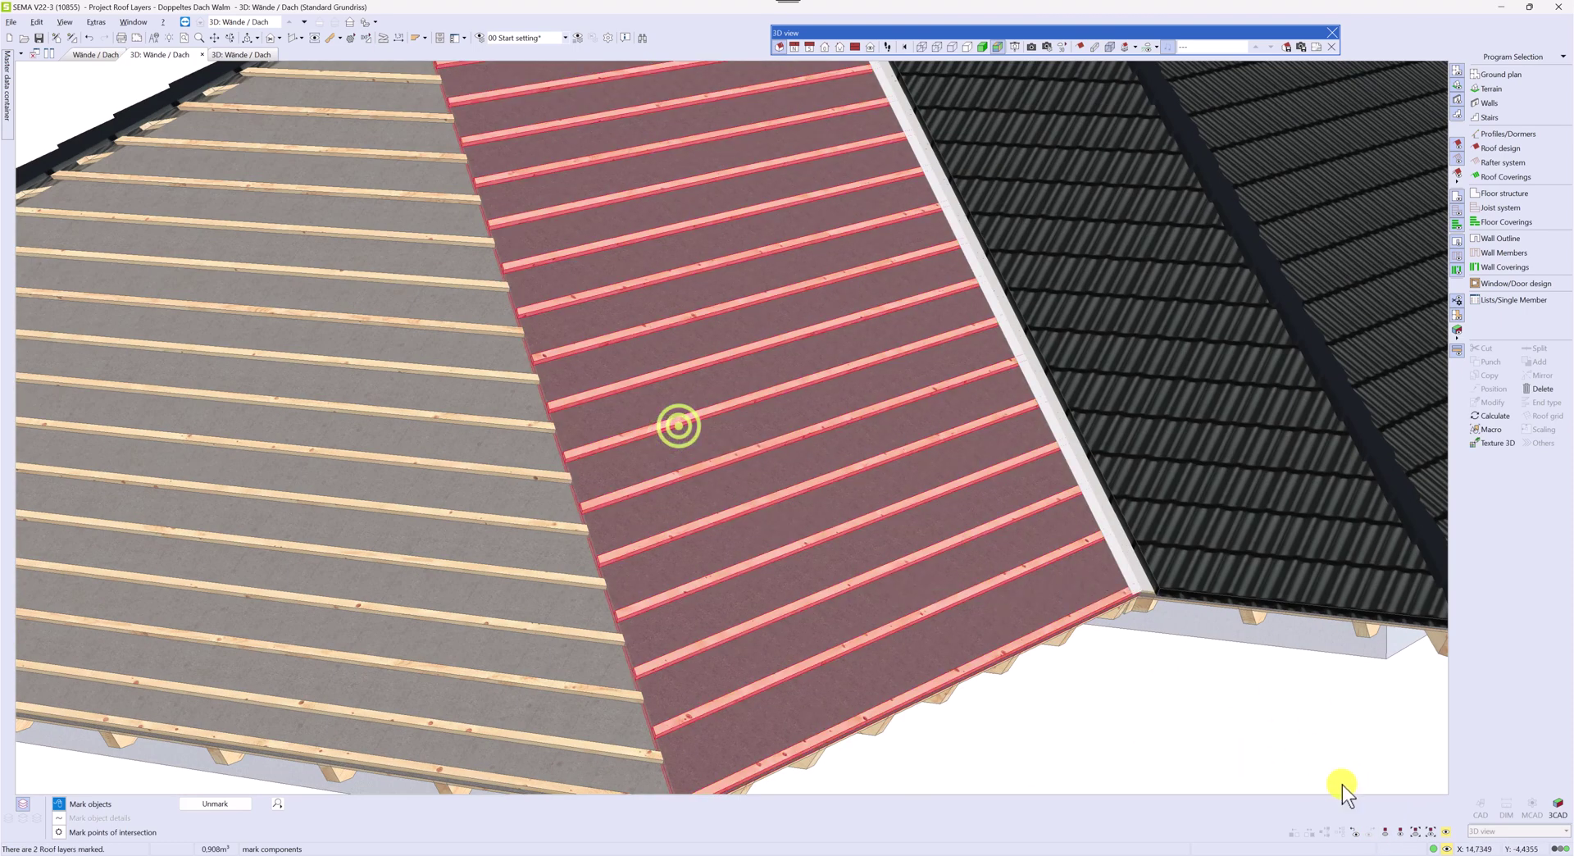
{"action": "left_click", "coordinate": [1397, 834]}
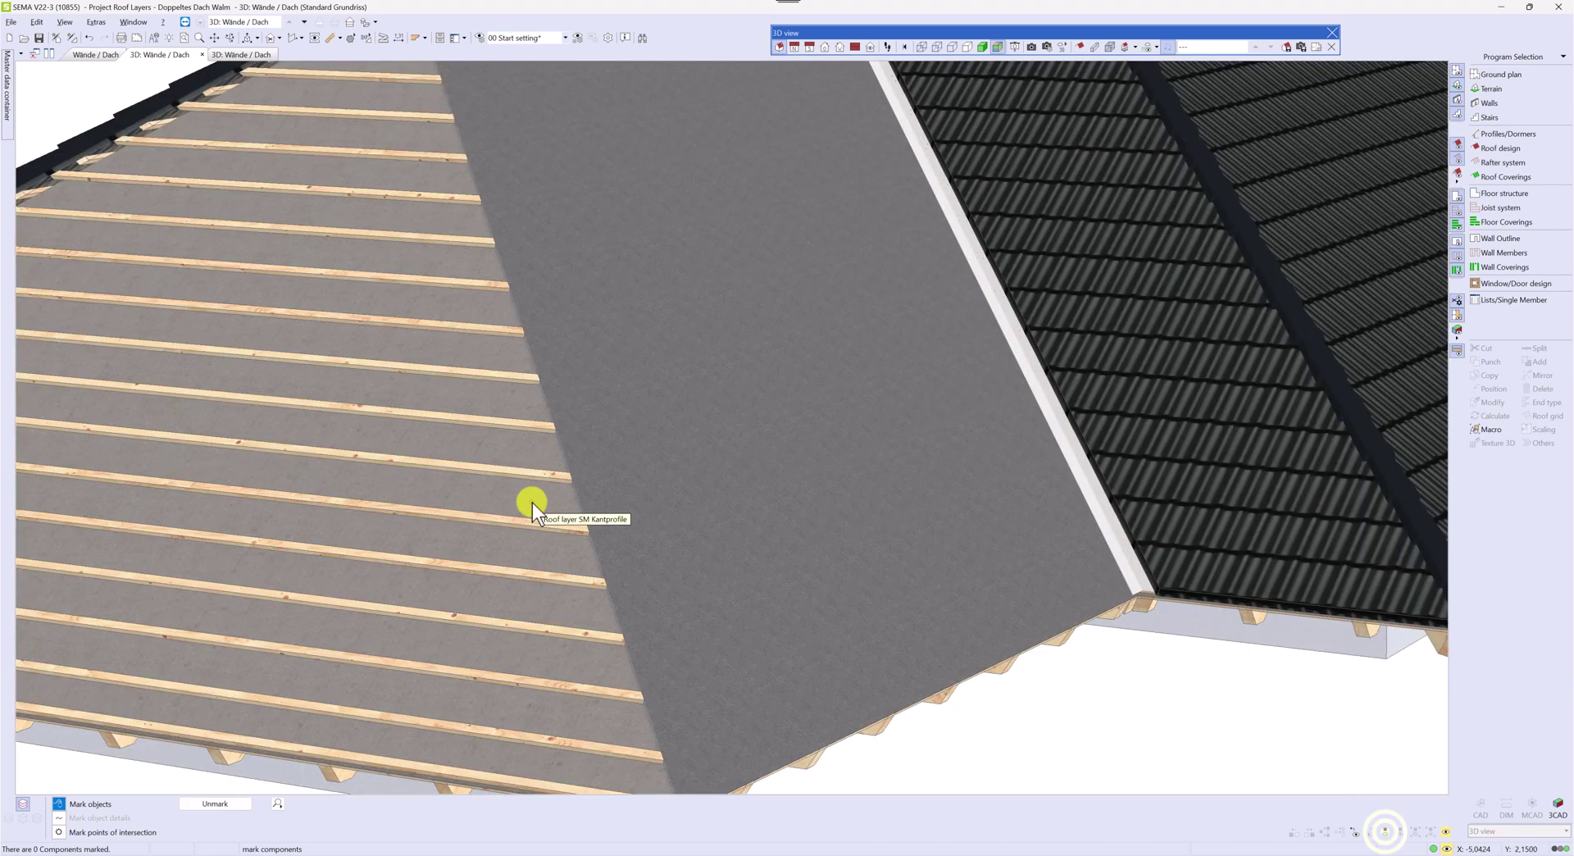
{"action": "left_click", "coordinate": [535, 501]}
{"action": "left_click", "coordinate": [634, 480]}
{"action": "left_click", "coordinate": [1385, 835]}
{"action": "scroll", "coordinate": [626, 501], "scroll_direction": "down", "scroll_amount": 5}
{"action": "scroll", "coordinate": [609, 475], "scroll_direction": "down", "scroll_amount": 2}
{"action": "mouse_move", "coordinate": [562, 488]}
{"action": "middle_mouse_down"}
{"action": "mouse_move", "coordinate": [483, 409]}
{"action": "mouse_move", "coordinate": [604, 370]}
{"action": "middle_mouse_up"}
{"action": "scroll", "coordinate": [653, 415], "scroll_direction": "up", "scroll_amount": 3}
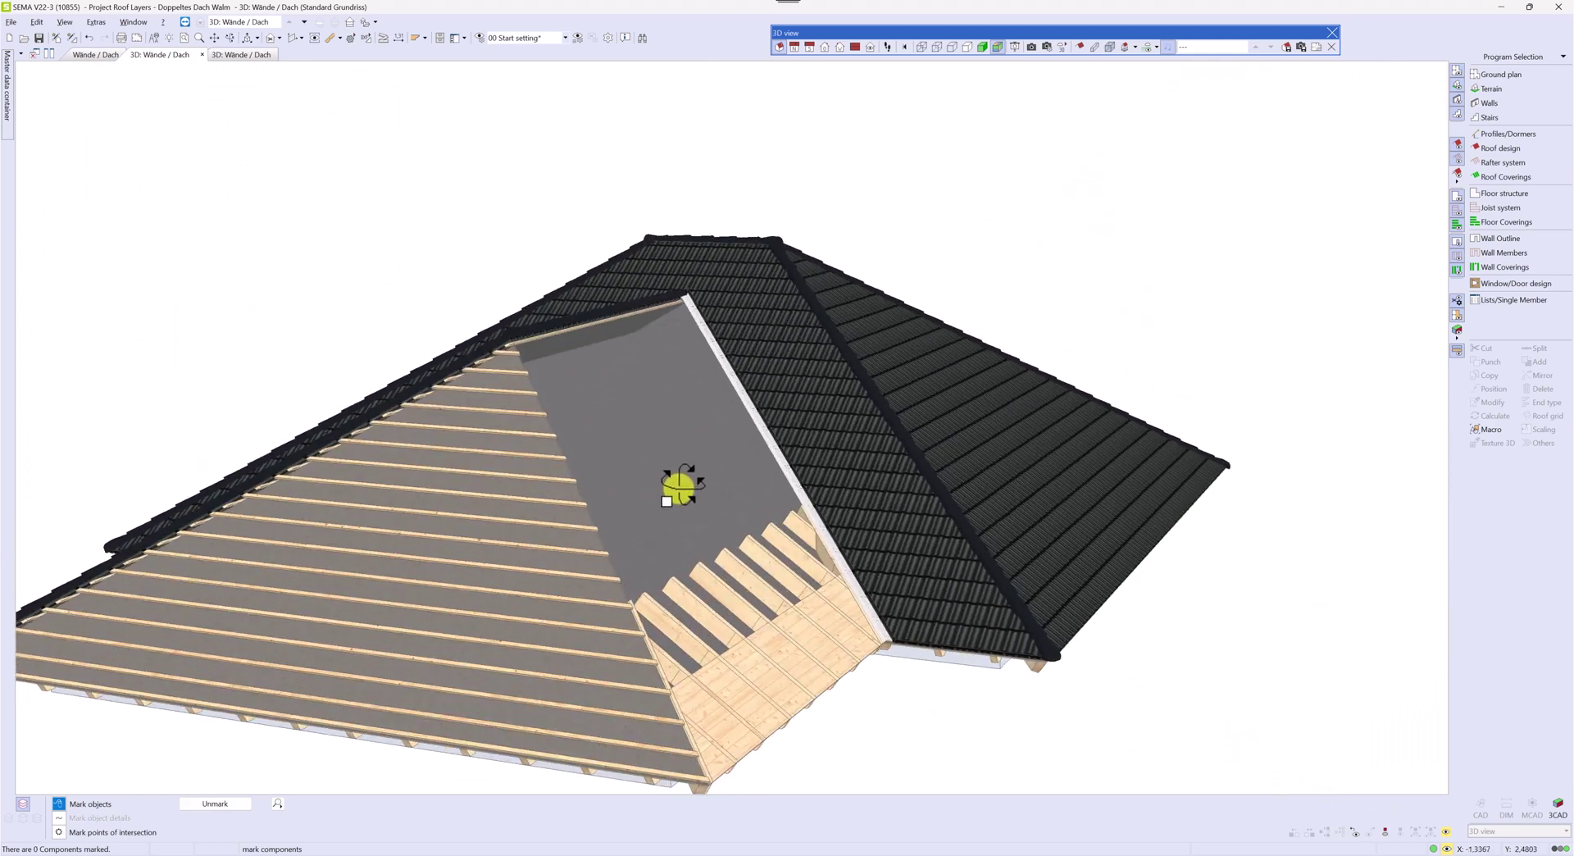
{"action": "scroll", "coordinate": [668, 484], "scroll_direction": "up", "scroll_amount": 2}
{"action": "scroll", "coordinate": [676, 518], "scroll_direction": "down", "scroll_amount": 2}
{"action": "mouse_move", "coordinate": [676, 518]}
{"action": "middle_mouse_down"}
{"action": "mouse_move", "coordinate": [724, 633]}
{"action": "mouse_move", "coordinate": [647, 640]}
{"action": "mouse_move", "coordinate": [668, 650]}
{"action": "middle_mouse_up"}
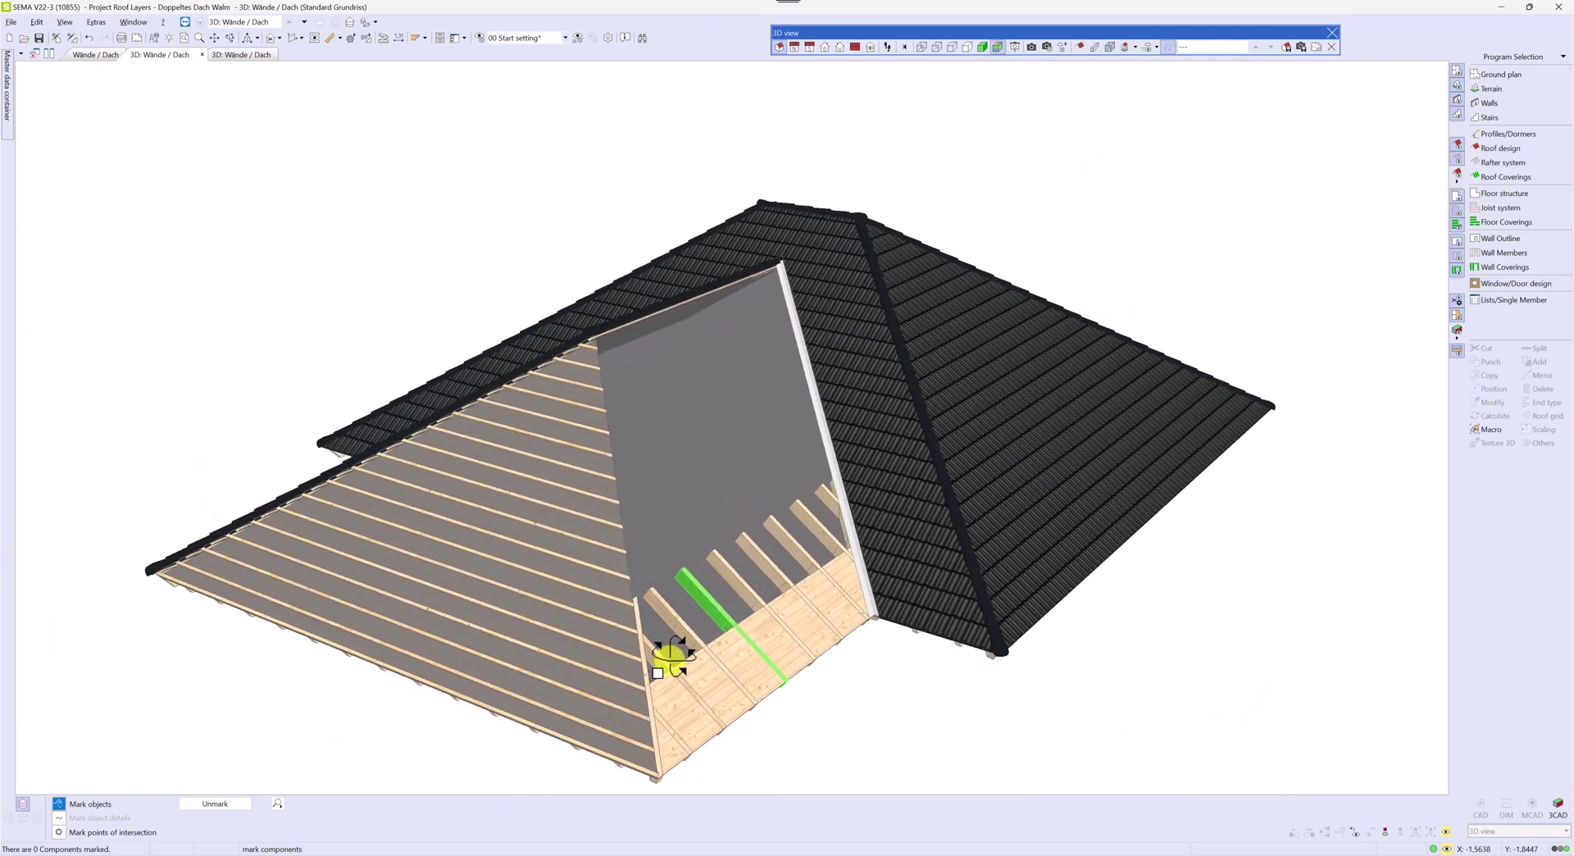
Hide every covering layer and view the timber frame from low and overhead angles.
{"action": "left_click", "coordinate": [1082, 51]}
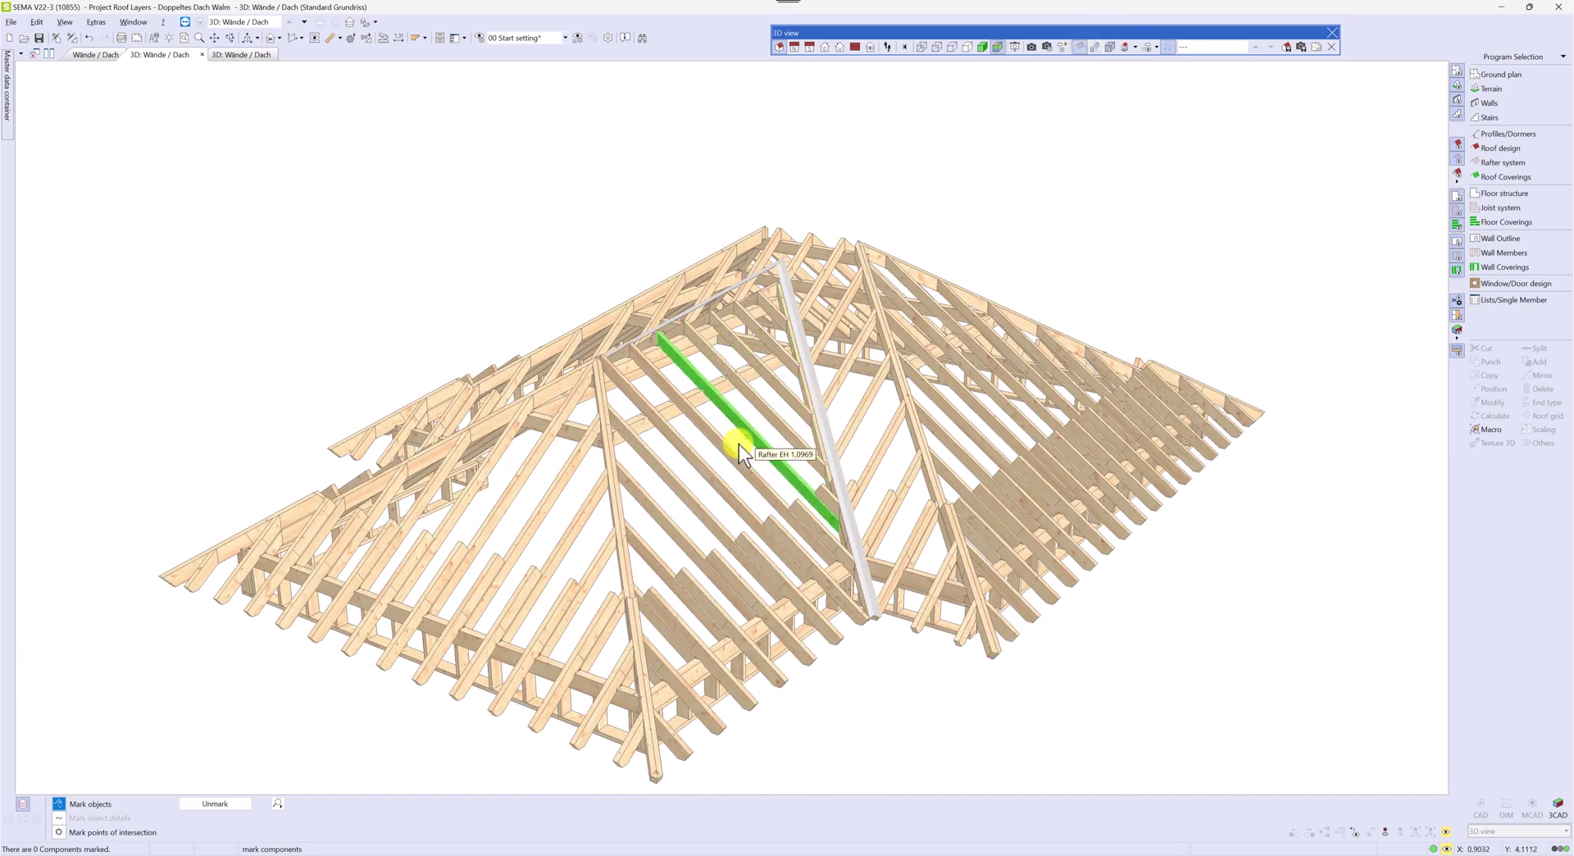
{"action": "middle_click_drag", "start_coordinate": [734, 420], "coordinate": [544, 474]}
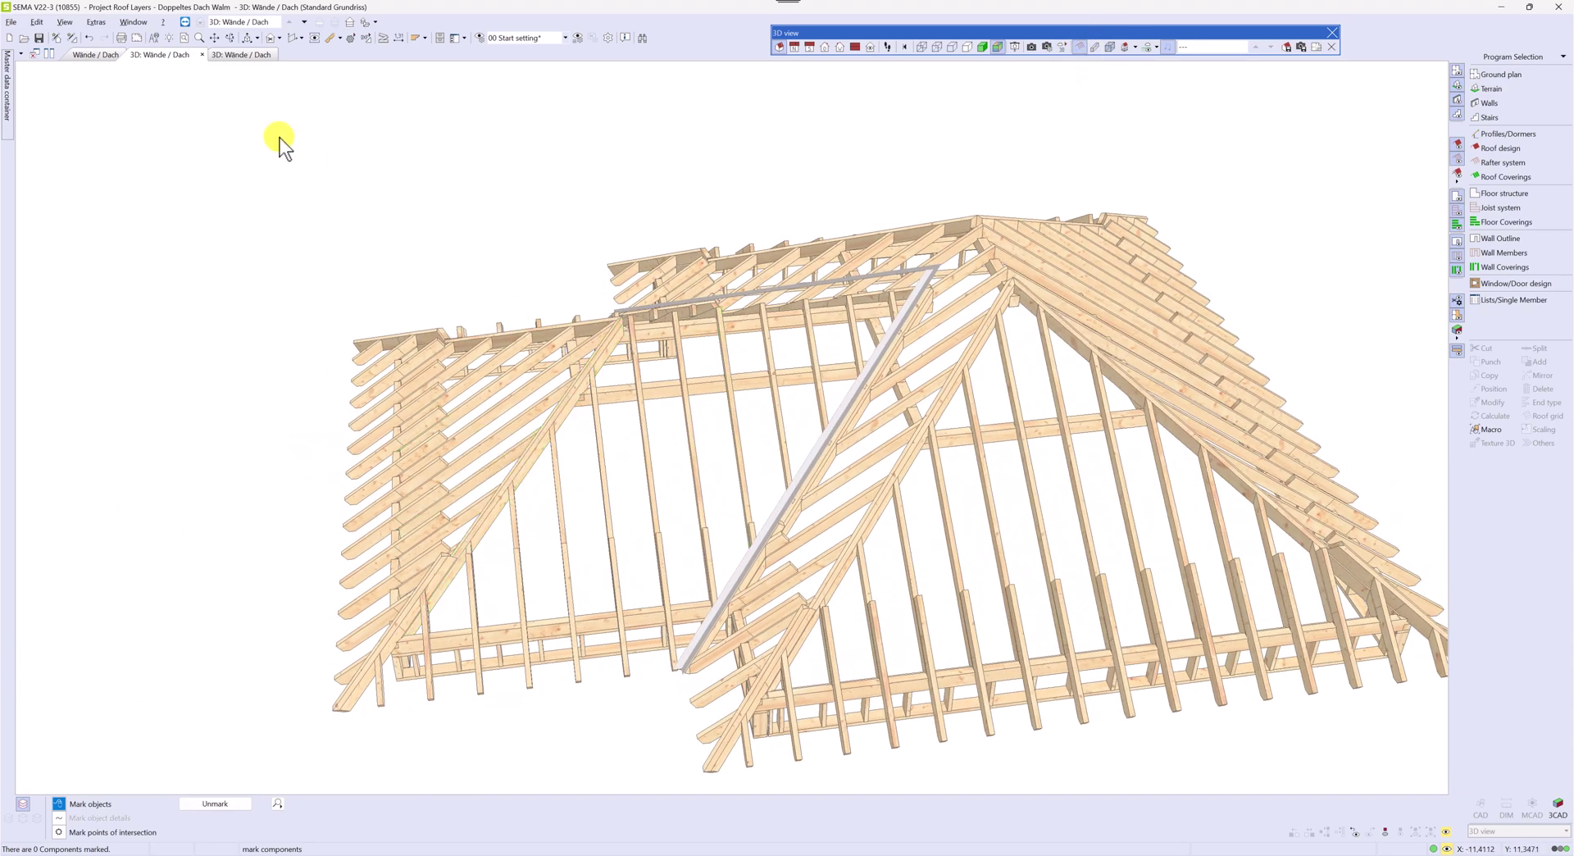
{"action": "mouse_move", "coordinate": [960, 369]}
{"action": "middle_mouse_down"}
{"action": "mouse_move", "coordinate": [984, 340]}
{"action": "mouse_move", "coordinate": [931, 324]}
{"action": "middle_mouse_up"}
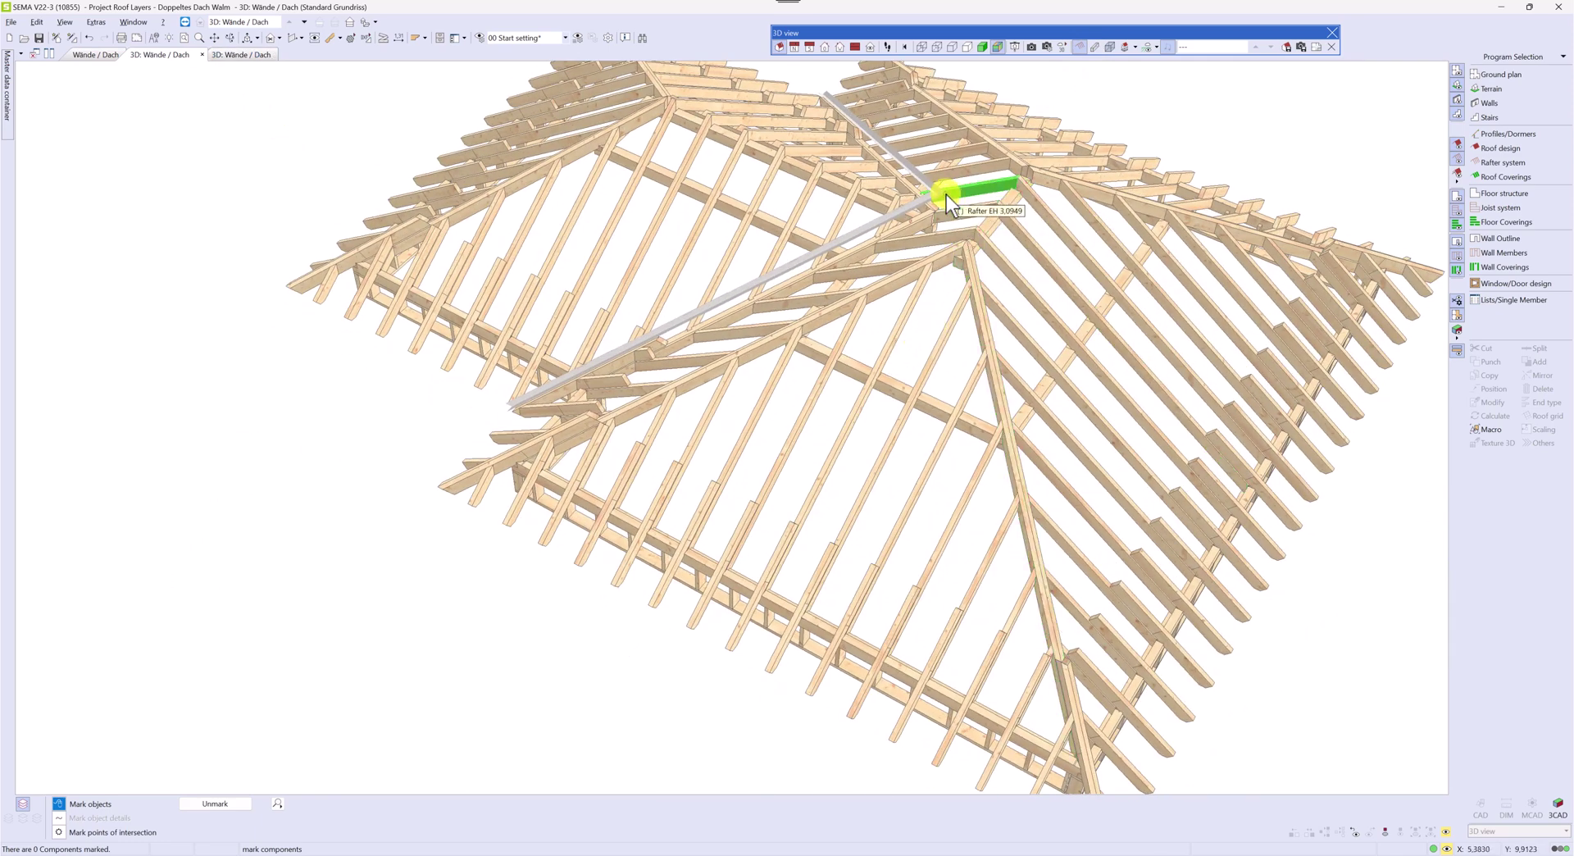
Open the '3D: Wände / Dach' section and check the lower rafter at the wall top.
{"action": "left_click", "coordinate": [234, 55]}
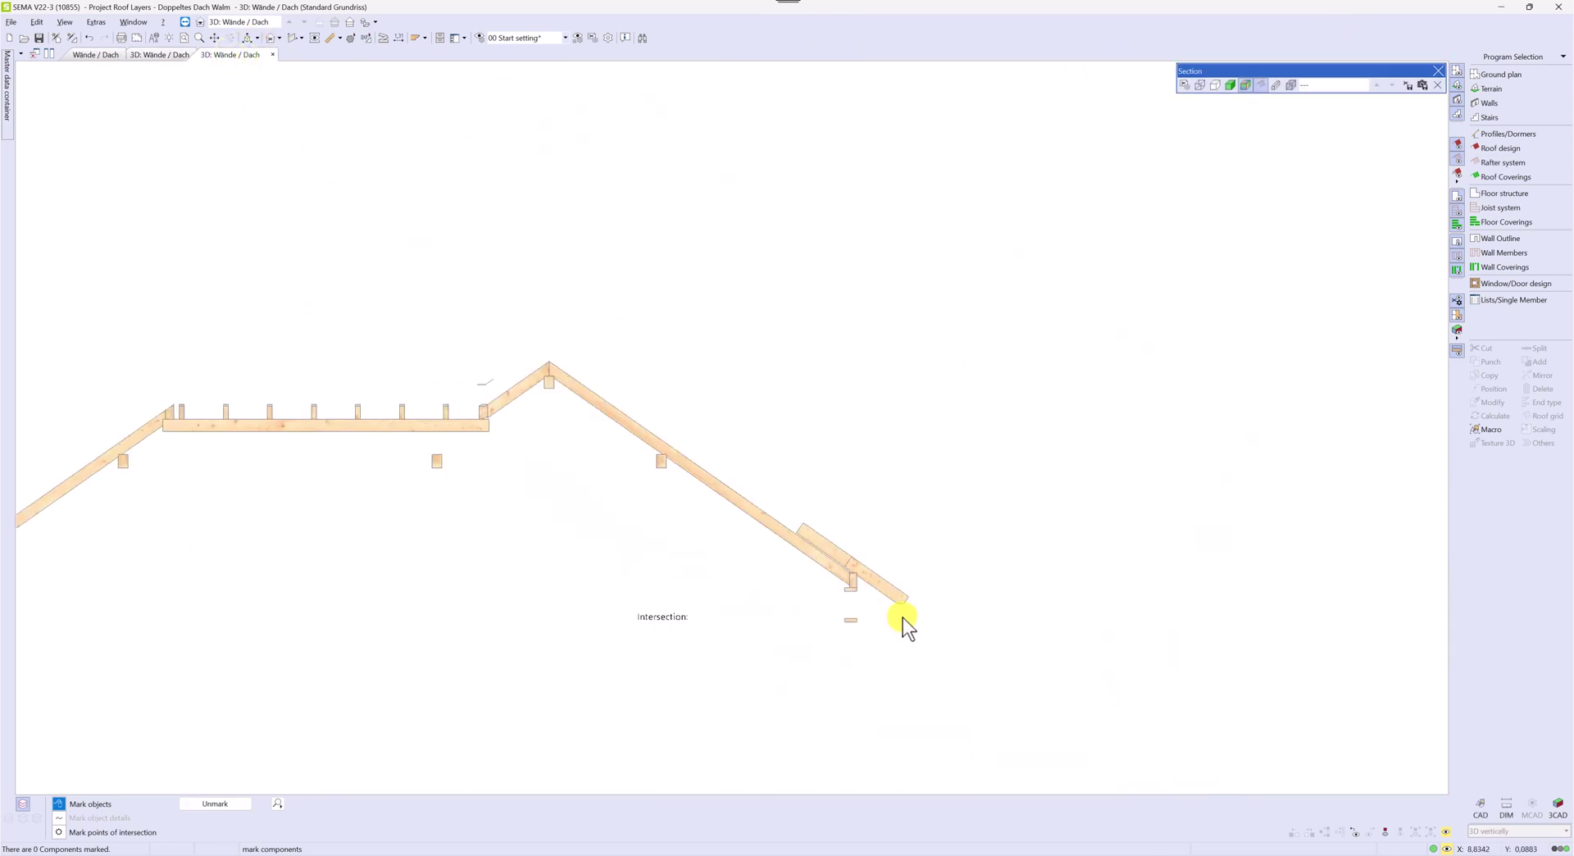
{"action": "scroll", "coordinate": [882, 611], "scroll_direction": "up", "scroll_amount": 1}
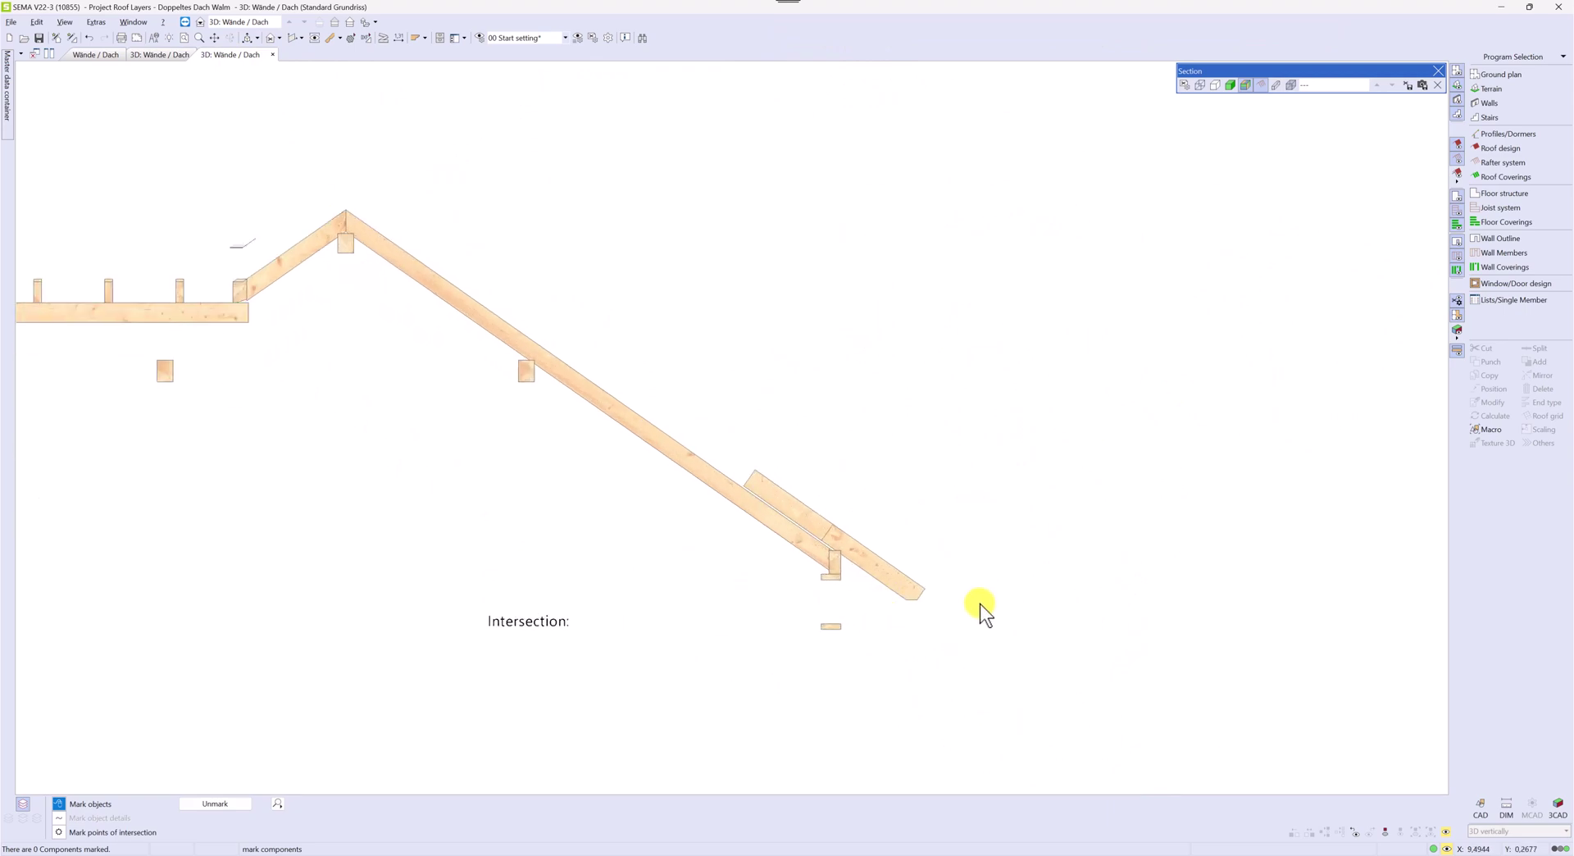
{"action": "scroll", "coordinate": [983, 578], "scroll_direction": "up", "scroll_amount": 1}
{"action": "scroll", "coordinate": [972, 622], "scroll_direction": "up", "scroll_amount": 2}
{"action": "scroll", "coordinate": [719, 505], "scroll_direction": "up", "scroll_amount": 3}
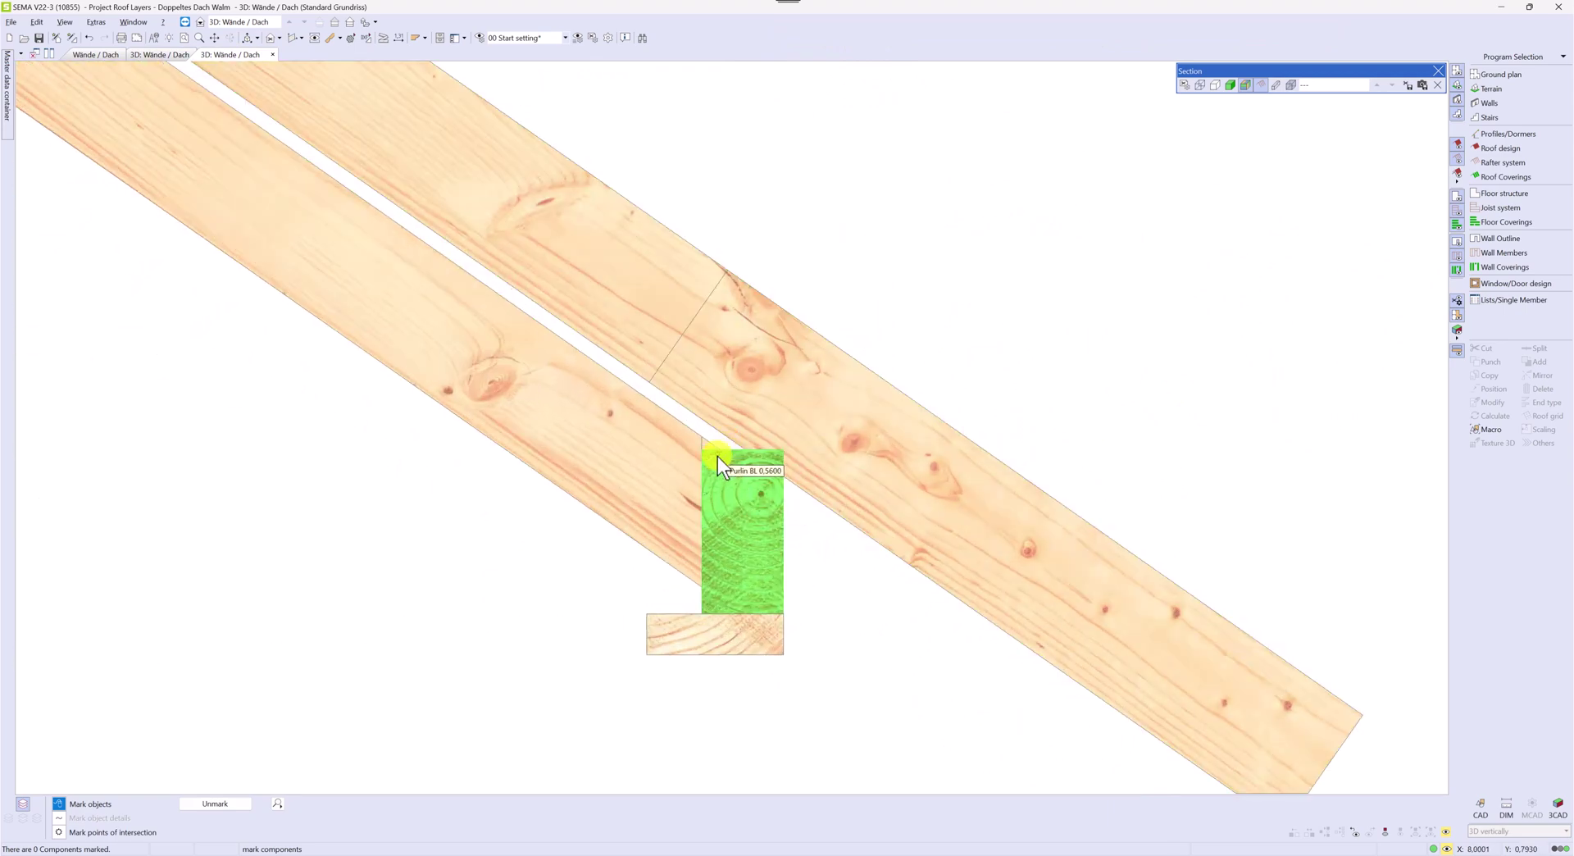
{"action": "scroll", "coordinate": [714, 517], "scroll_direction": "down", "scroll_amount": 3}
{"action": "scroll", "coordinate": [835, 662], "scroll_direction": "down", "scroll_amount": 2}
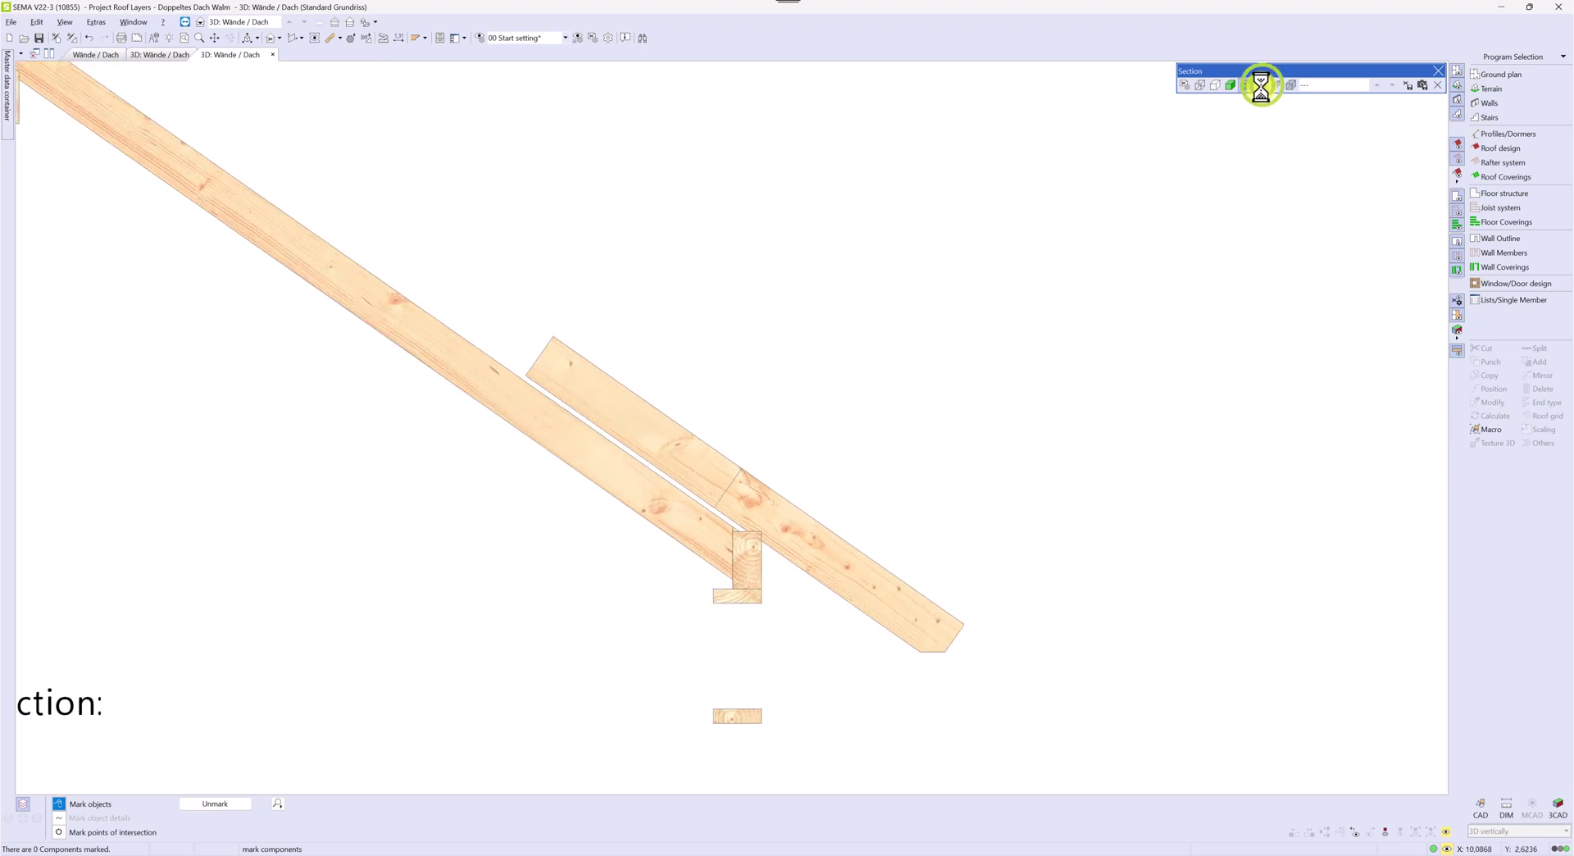
{"action": "scroll", "coordinate": [710, 518], "scroll_direction": "up", "scroll_amount": 2}
{"action": "scroll", "coordinate": [739, 517], "scroll_direction": "down", "scroll_amount": 1}
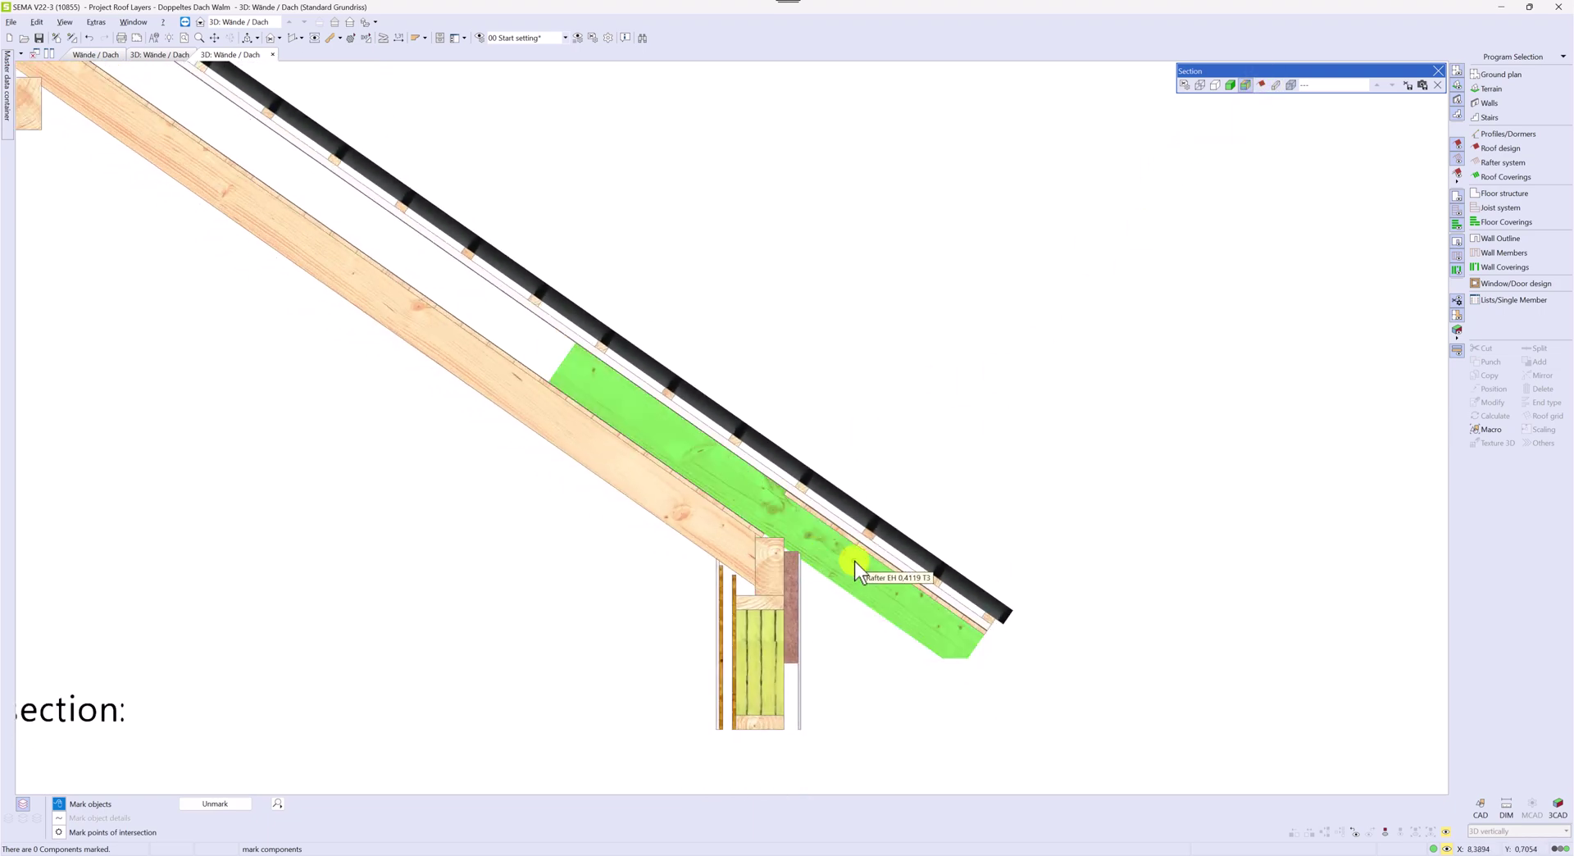
{"action": "scroll", "coordinate": [854, 563], "scroll_direction": "down", "scroll_amount": 1}
{"action": "scroll", "coordinate": [803, 525], "scroll_direction": "down", "scroll_amount": 1}
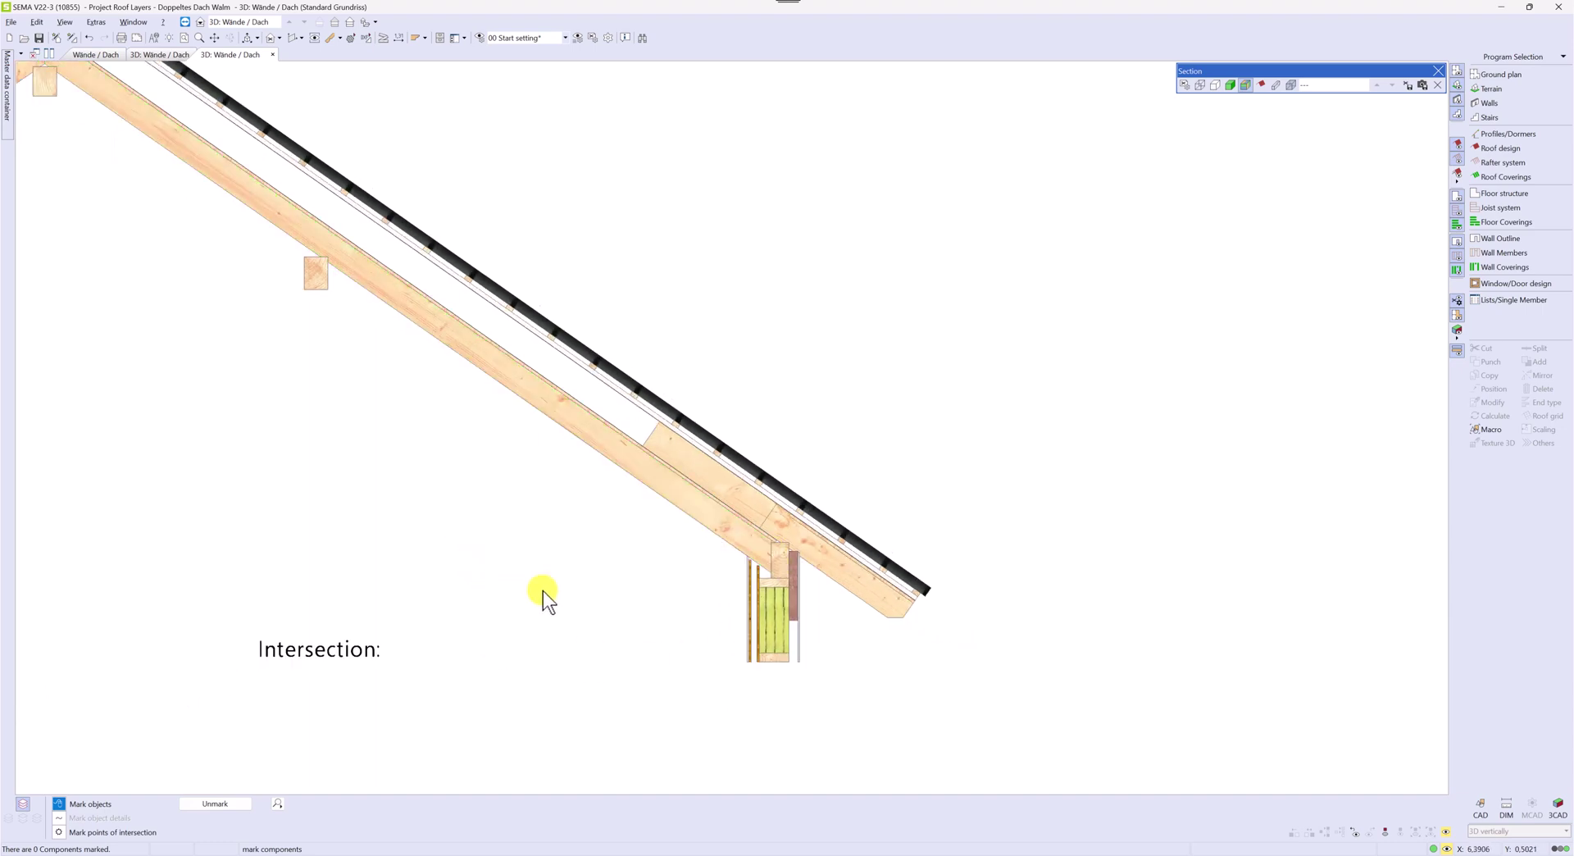
{"action": "scroll", "coordinate": [811, 562], "scroll_direction": "up", "scroll_amount": 1}
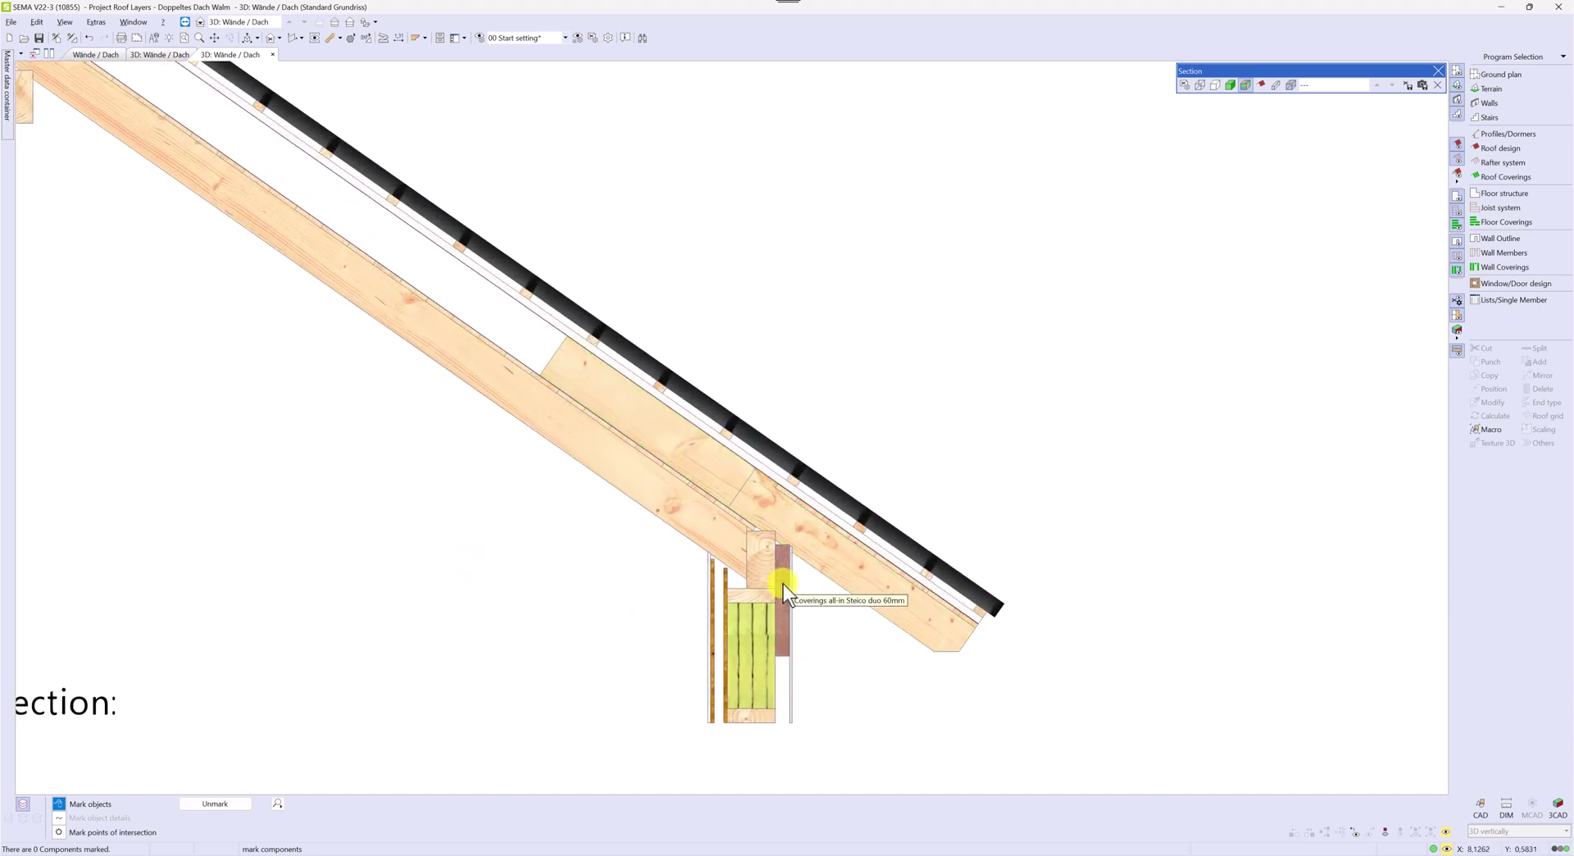
{"action": "scroll", "coordinate": [774, 530], "scroll_direction": "up", "scroll_amount": 1}
{"action": "scroll", "coordinate": [726, 541], "scroll_direction": "up", "scroll_amount": 1}
{"action": "scroll", "coordinate": [714, 562], "scroll_direction": "up", "scroll_amount": 1}
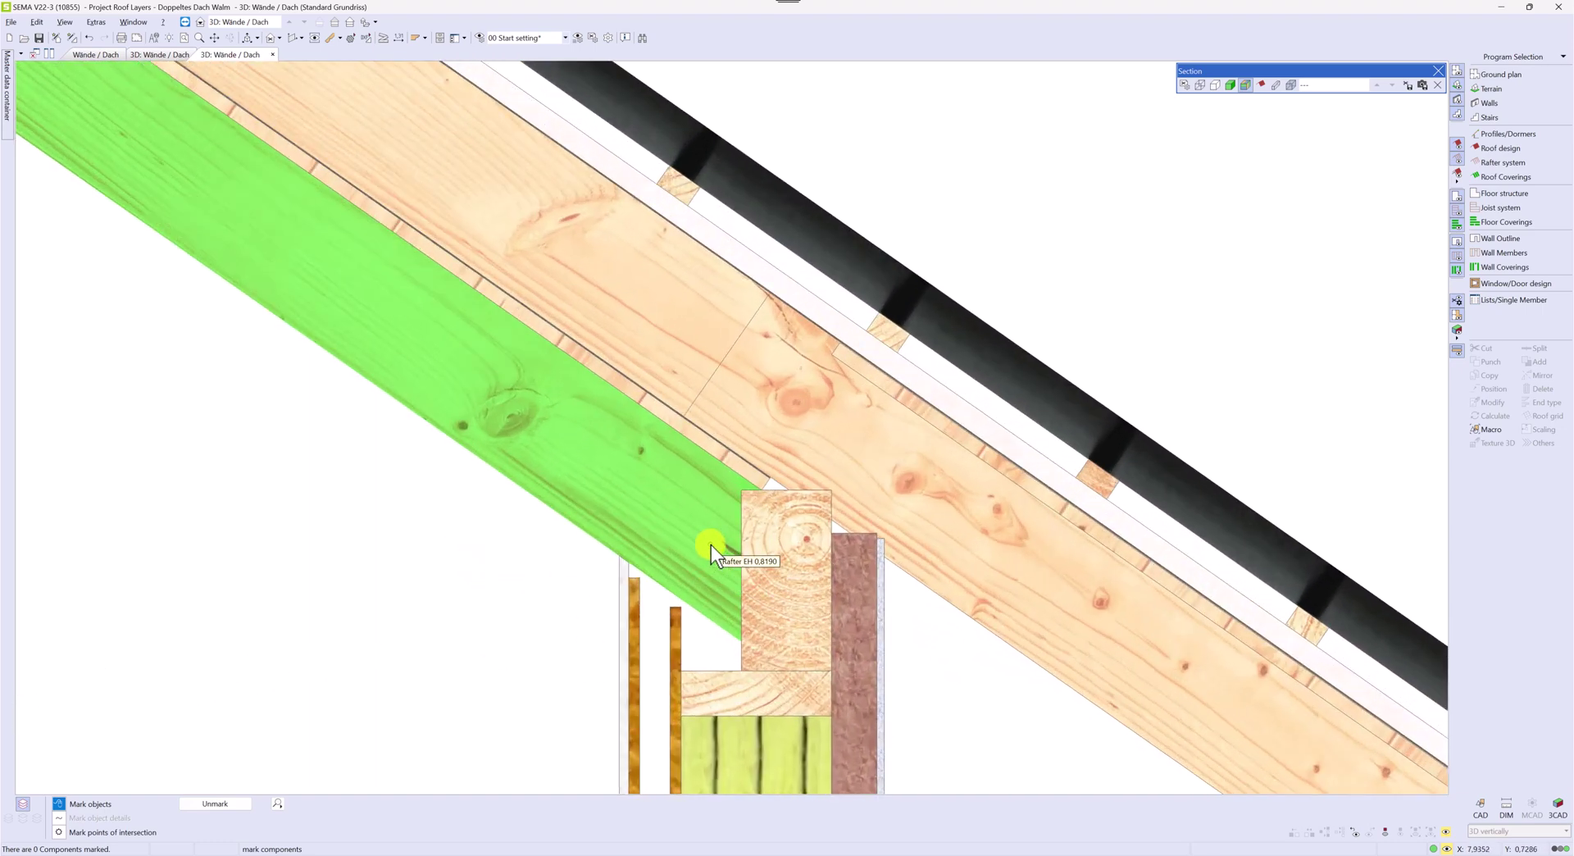
{"action": "left_click", "coordinate": [710, 546]}
{"action": "scroll", "coordinate": [739, 540], "scroll_direction": "down", "scroll_amount": 1}
{"action": "scroll", "coordinate": [752, 540], "scroll_direction": "down", "scroll_amount": 1}
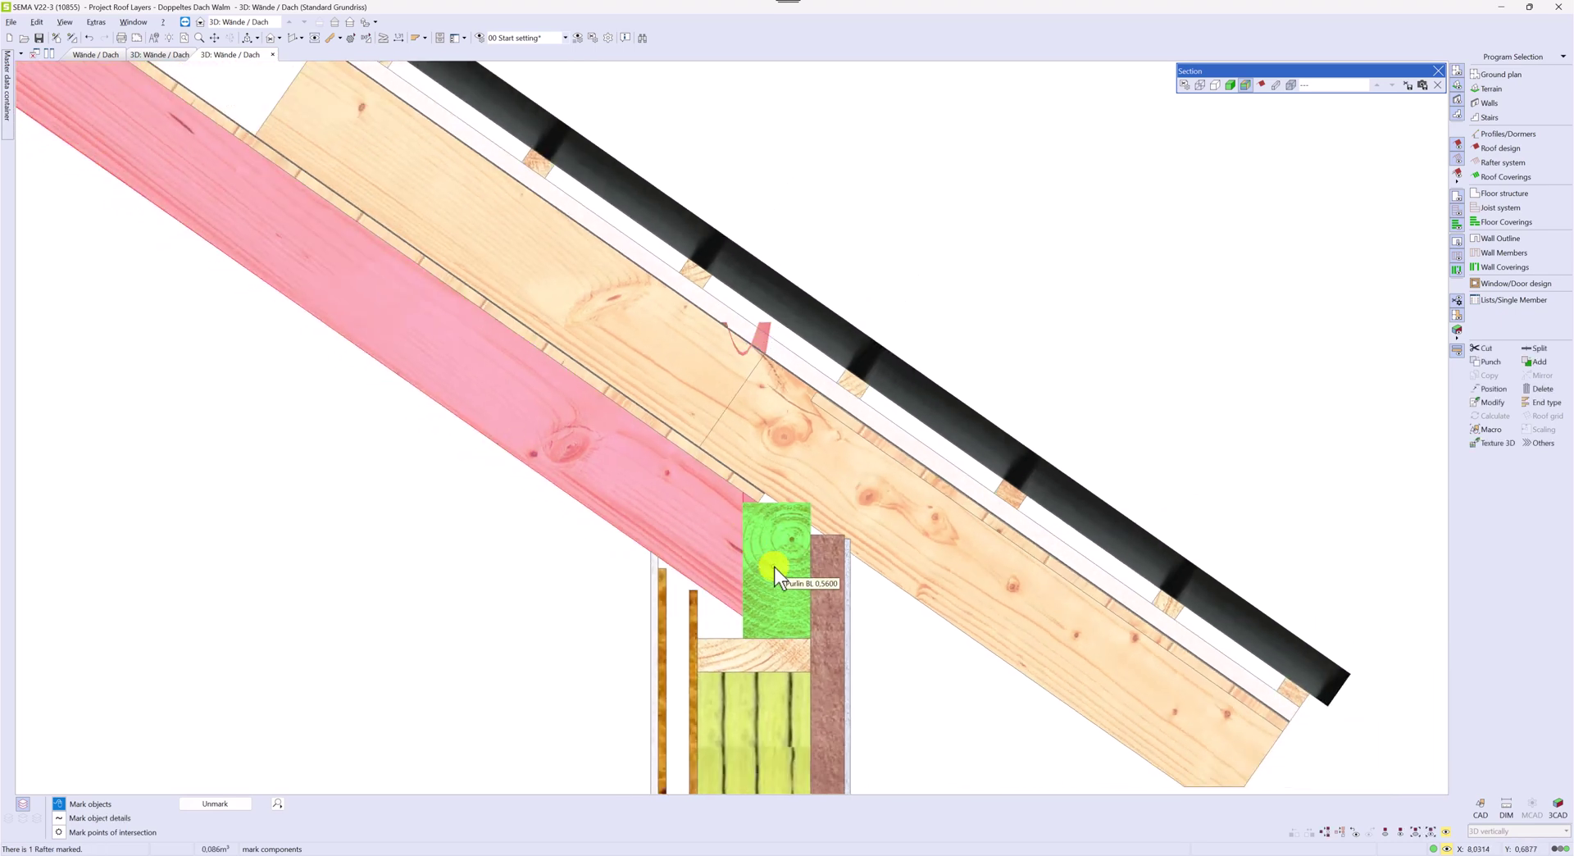
{"action": "key", "text": "Escape"}
{"action": "scroll", "coordinate": [755, 526], "scroll_direction": "down", "scroll_amount": 2}
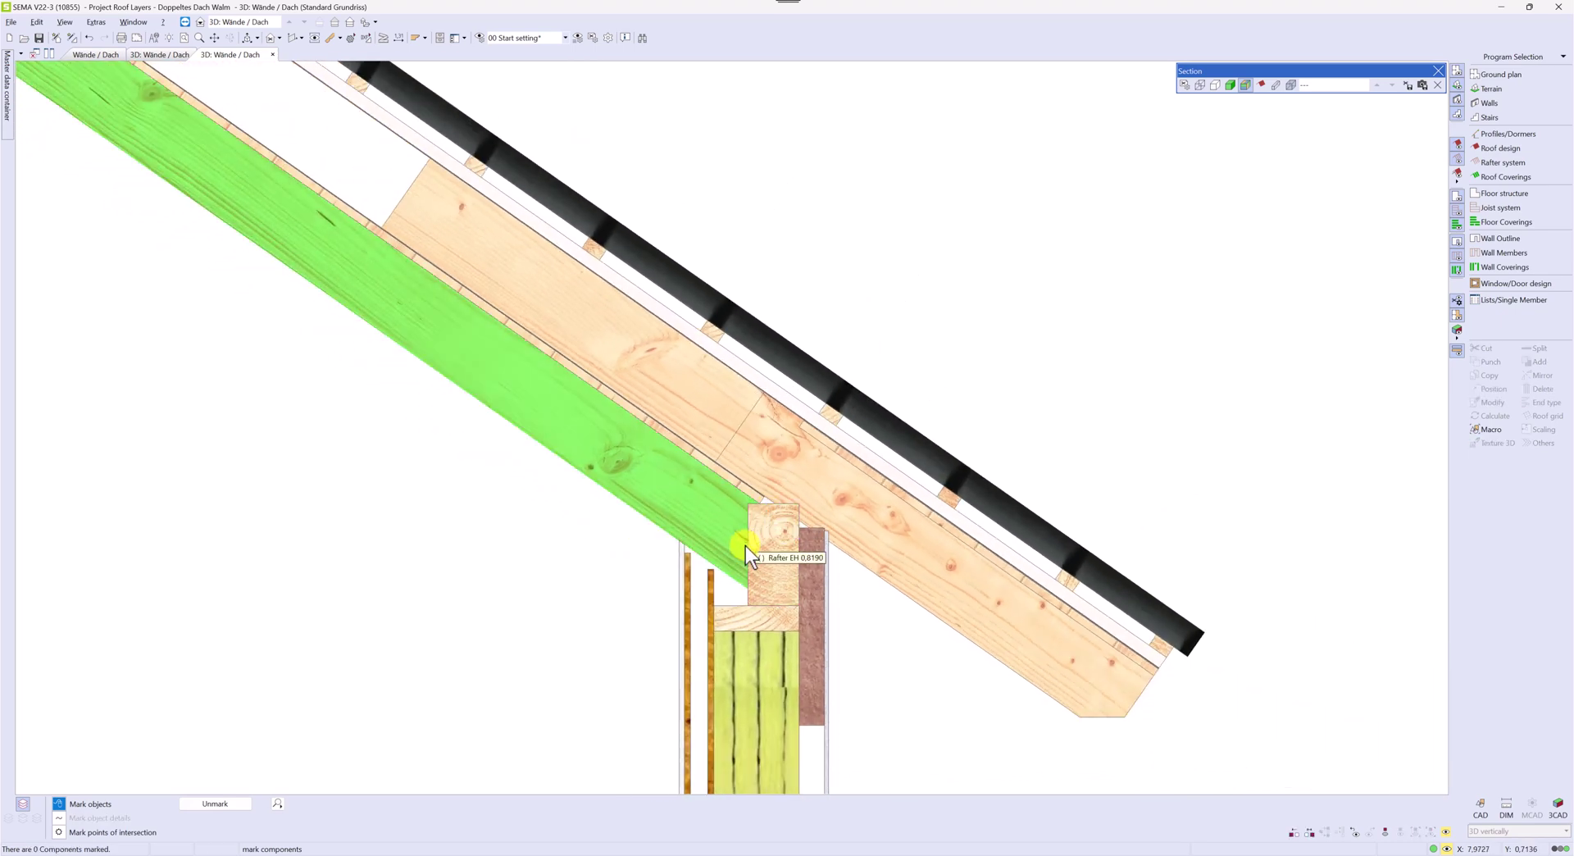
{"action": "scroll", "coordinate": [819, 472], "scroll_direction": "down", "scroll_amount": 1}
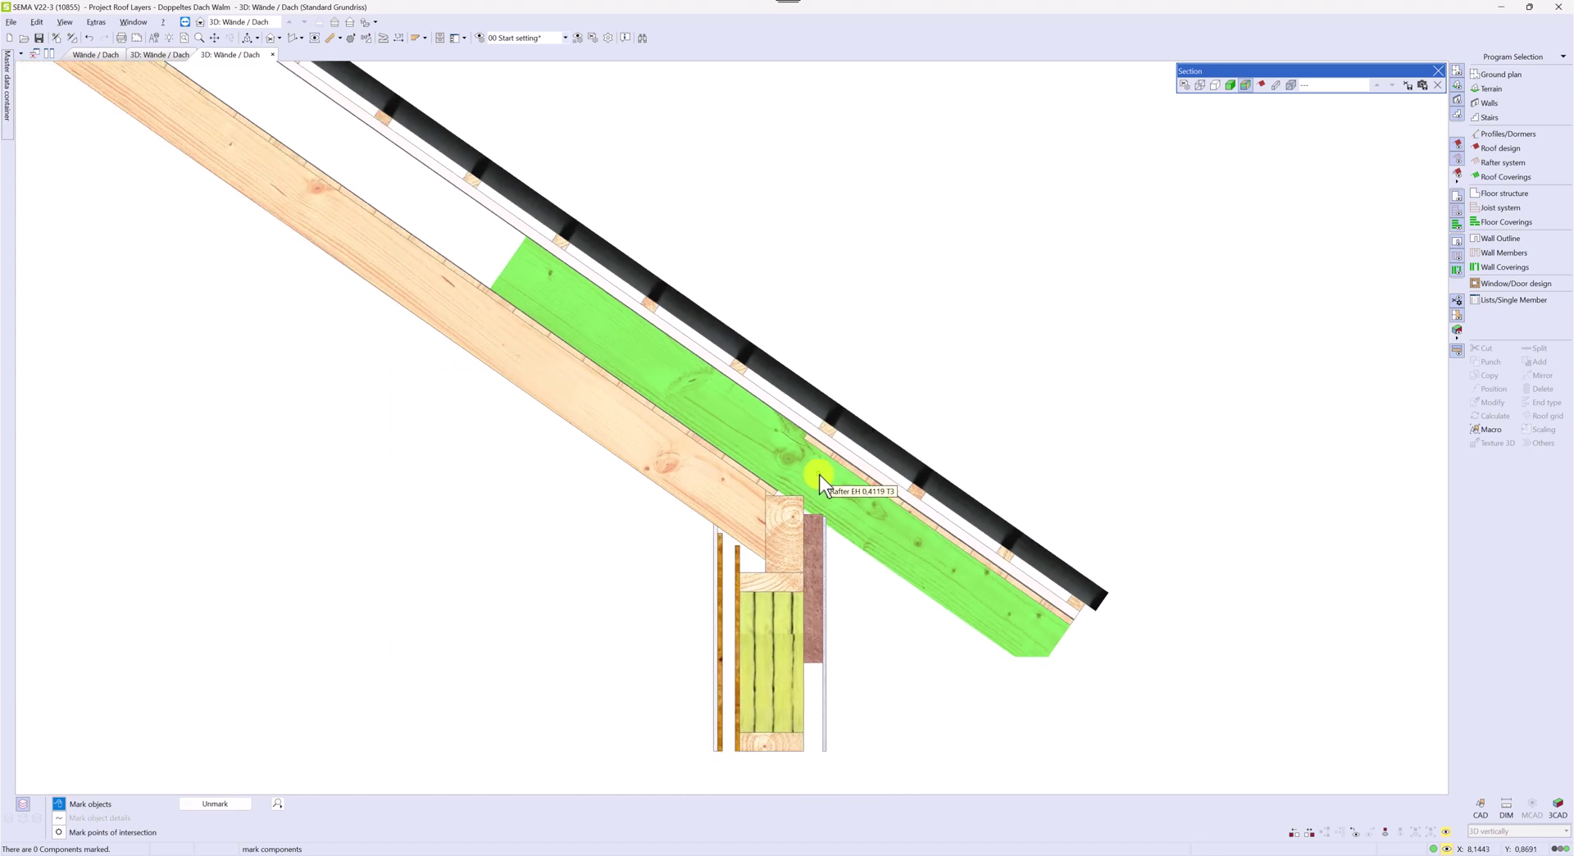
{"action": "scroll", "coordinate": [1137, 386], "scroll_direction": "down", "scroll_amount": 3}
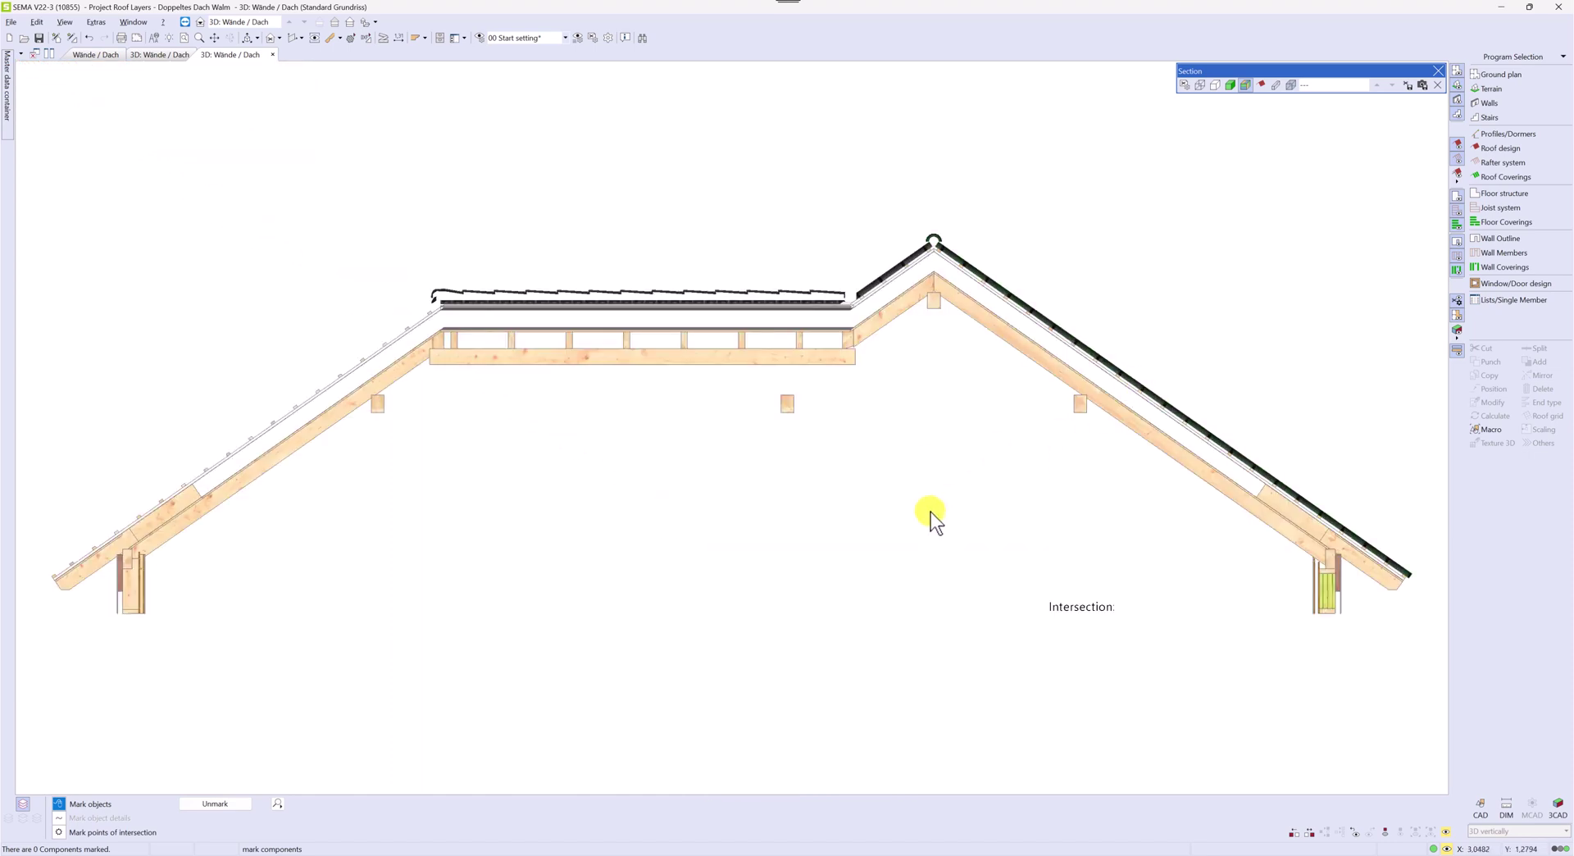
{"action": "middle_click_drag", "start_coordinate": [926, 513], "coordinate": [697, 548]}
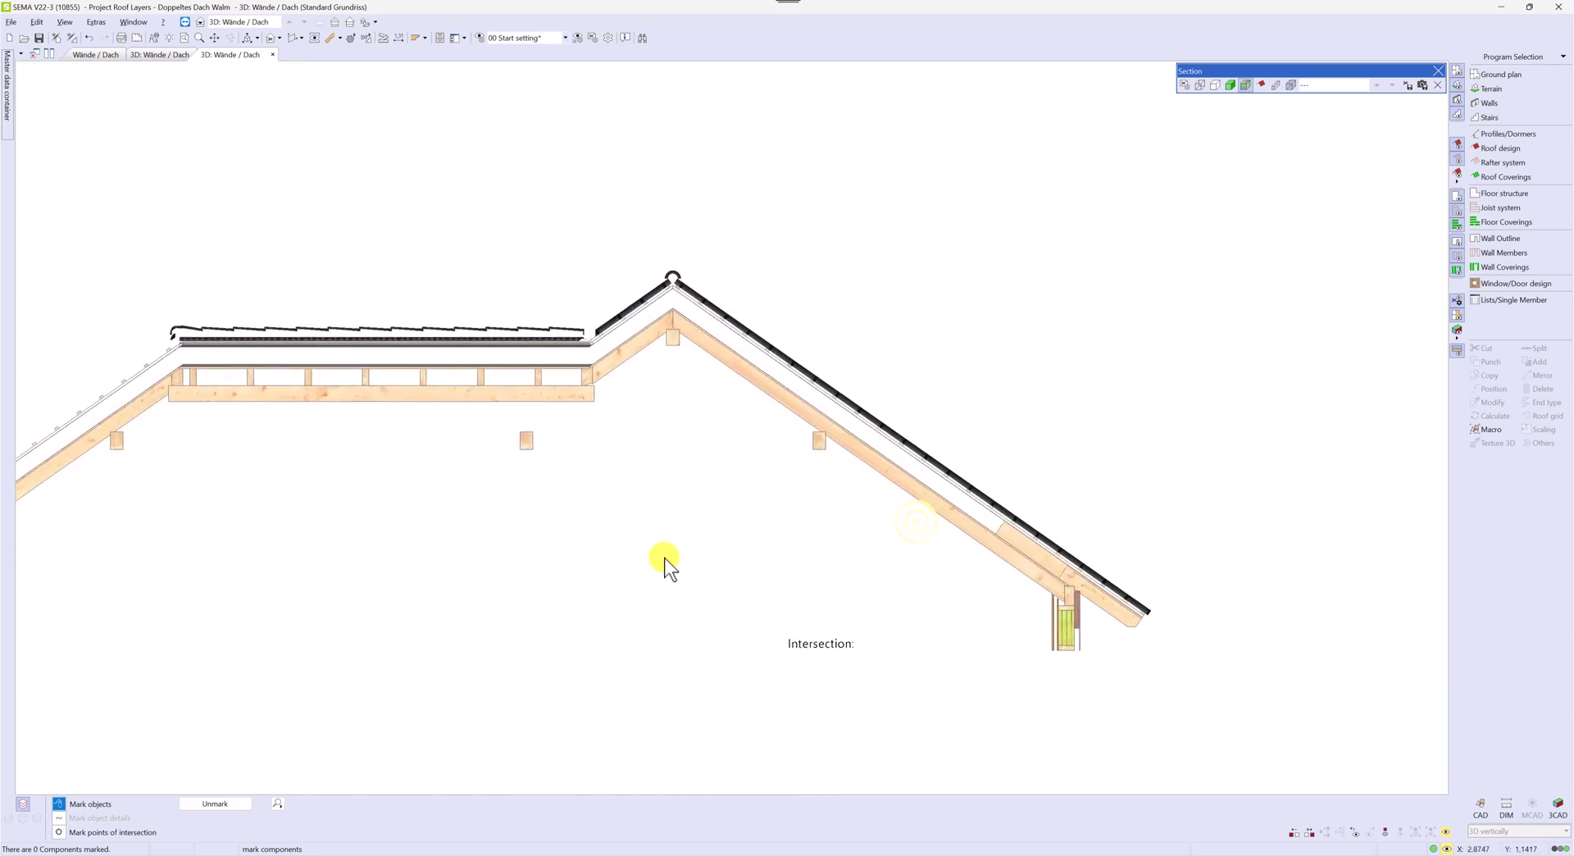